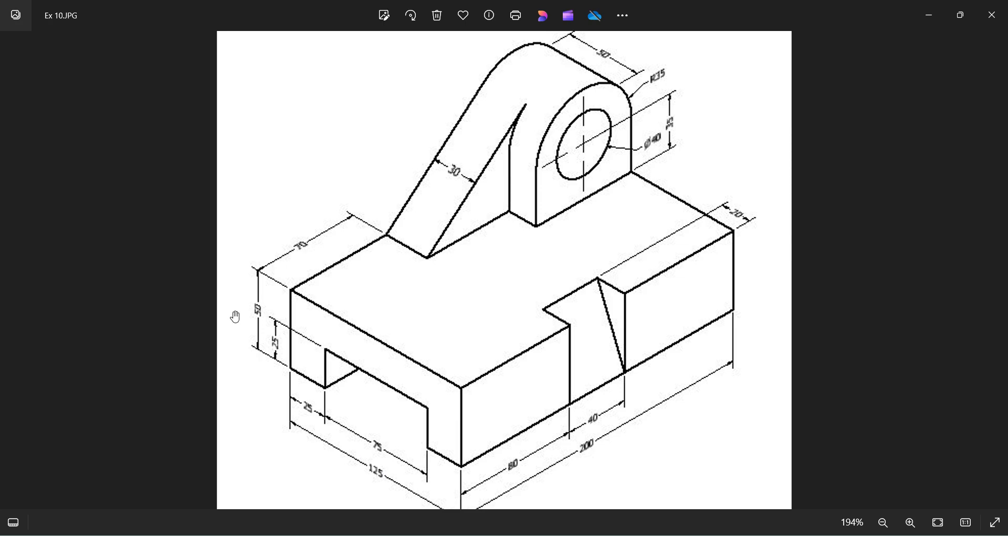
Switch to NX and create a new millimetre Model file named model1.prt in the Desktop folder
key(alt+Tab)
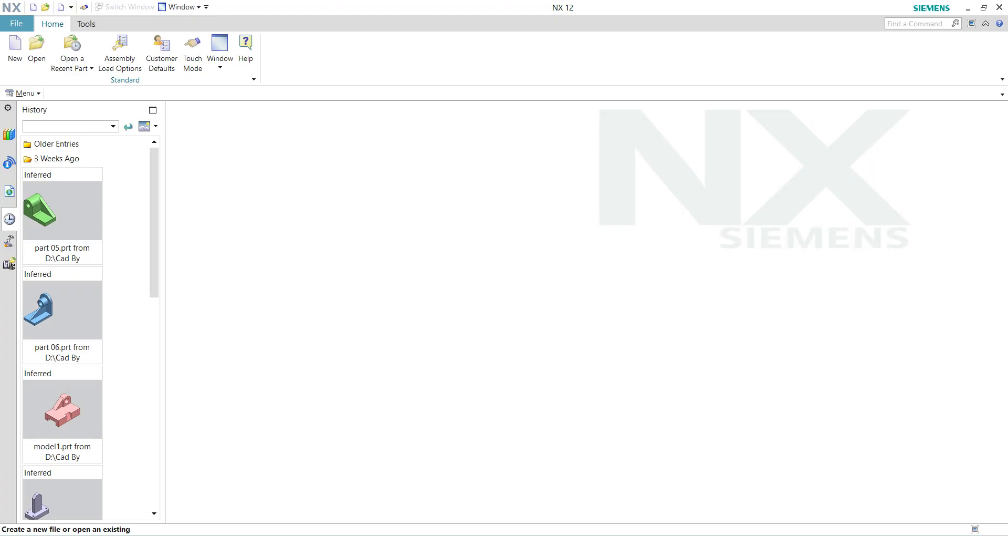
click(14, 50)
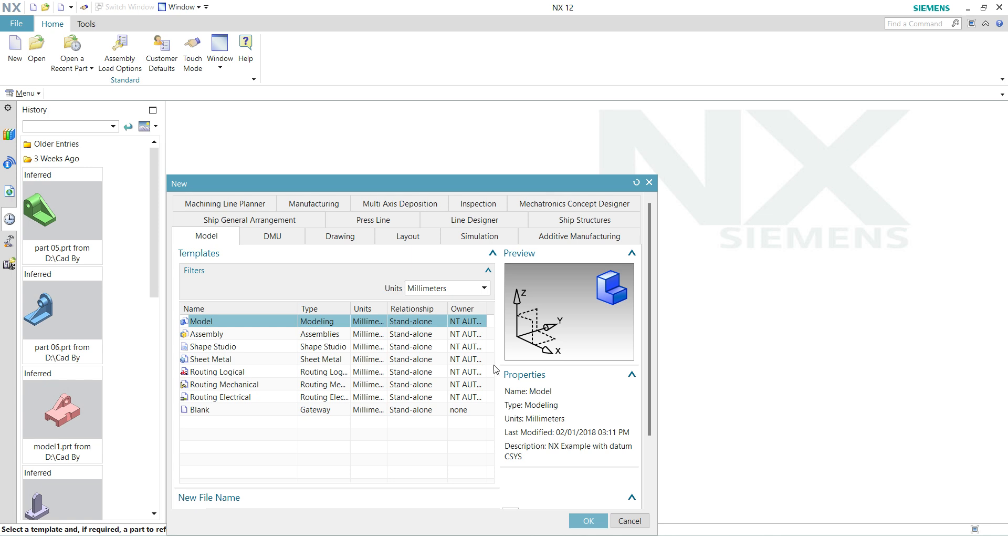
scroll(545, 475, down, 3)
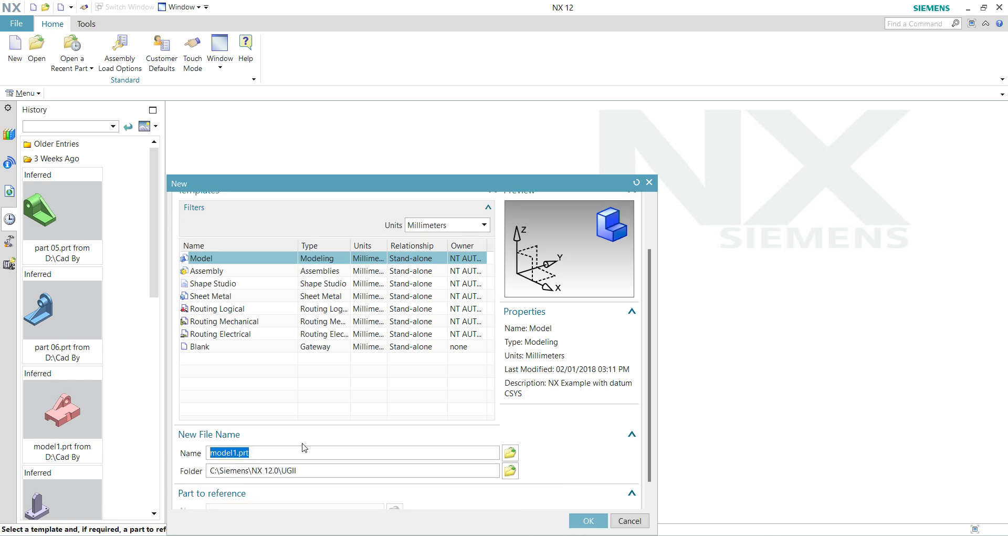
click(510, 470)
click(533, 304)
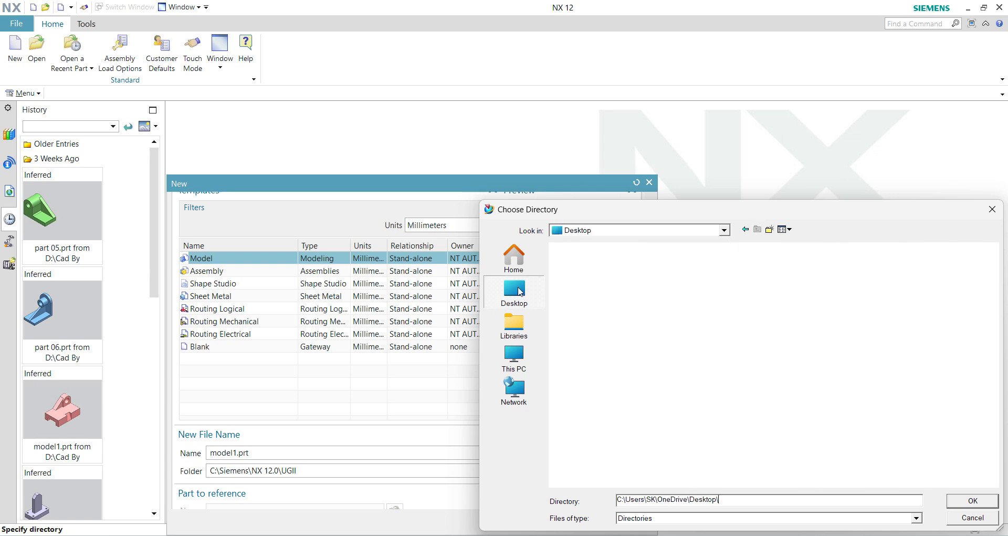
click(977, 502)
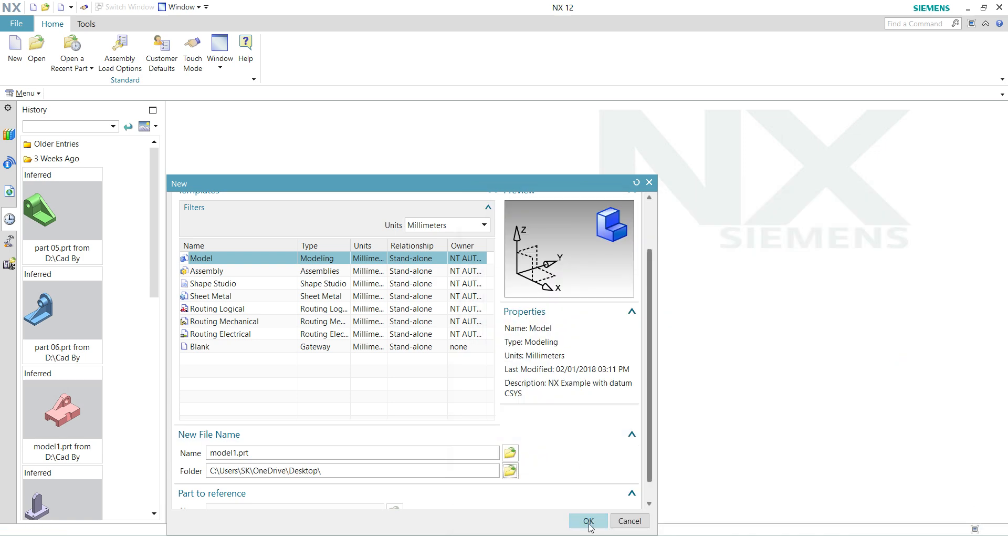
scroll(583, 459, down, 1)
click(587, 519)
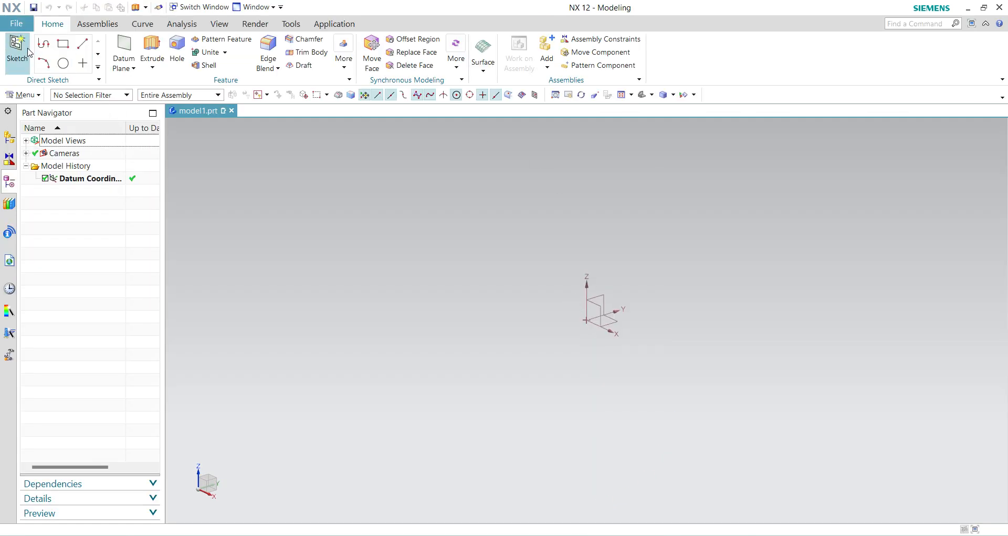
Extrude a rectangle 120 mm wide and 200 mm high, centred on the origin of the XY plane, by 50 mm
click(151, 47)
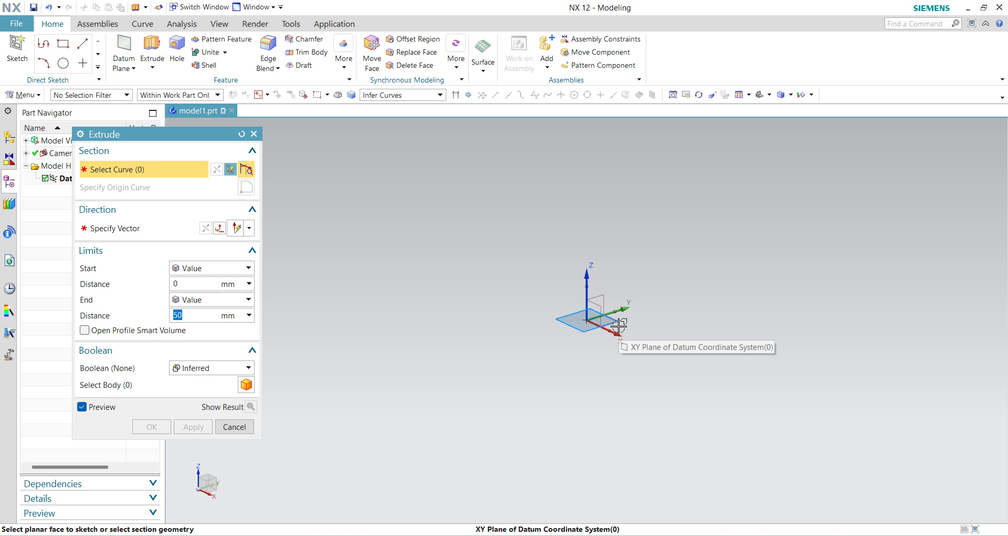
click(618, 326)
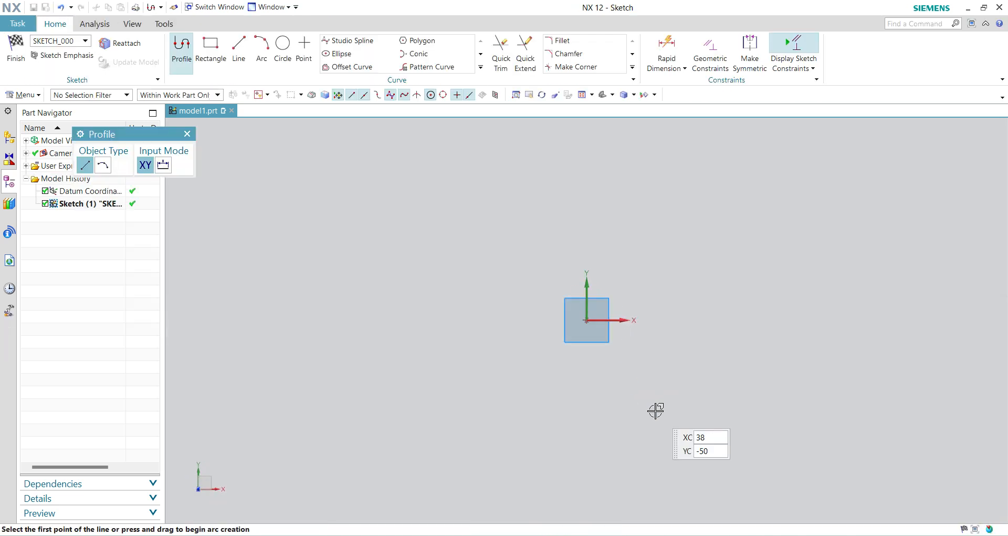
click(210, 49)
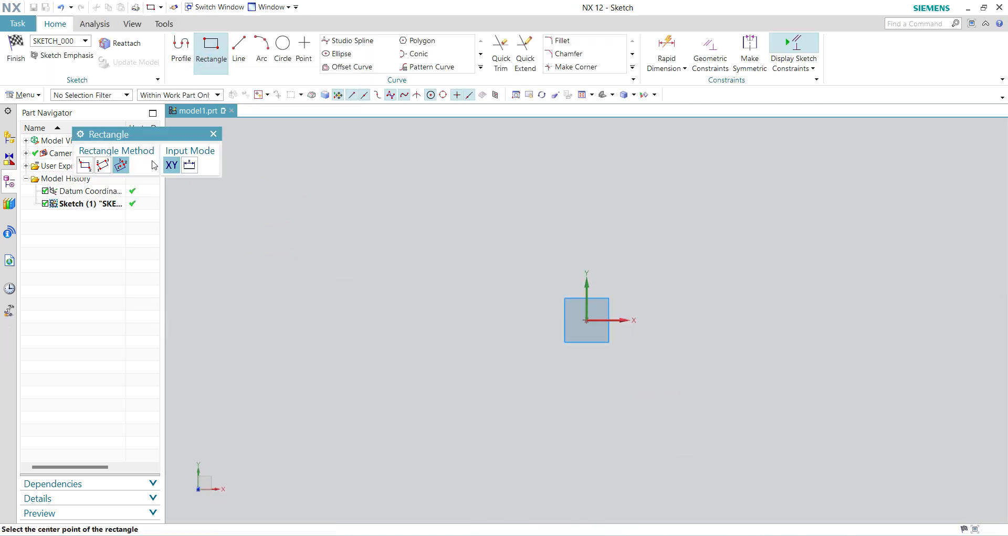
click(588, 320)
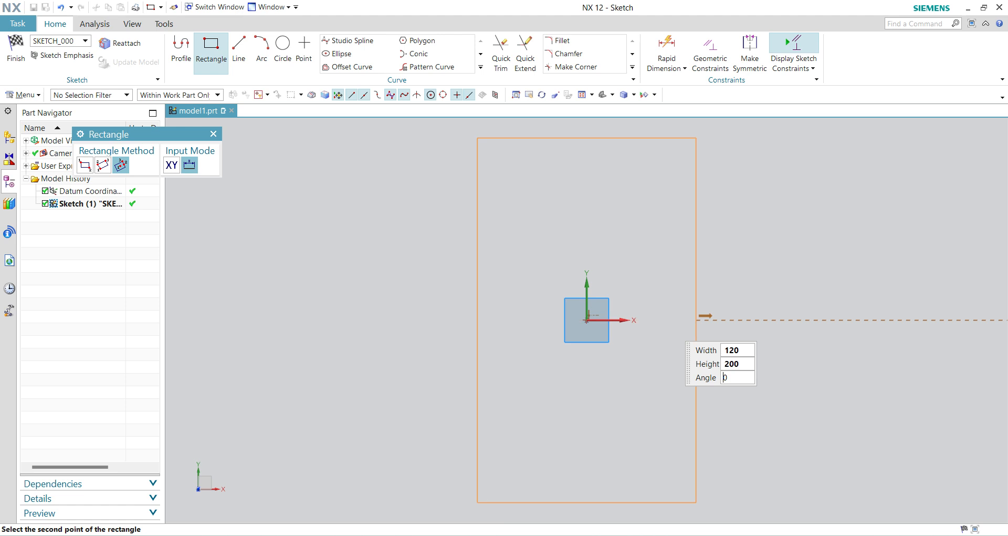
key(Return)
key(Escape)
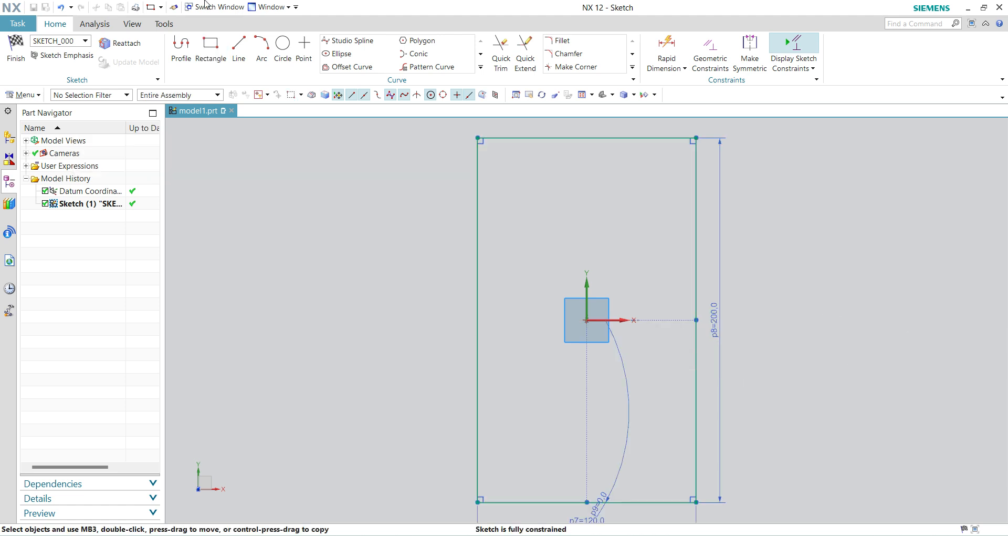
click(16, 48)
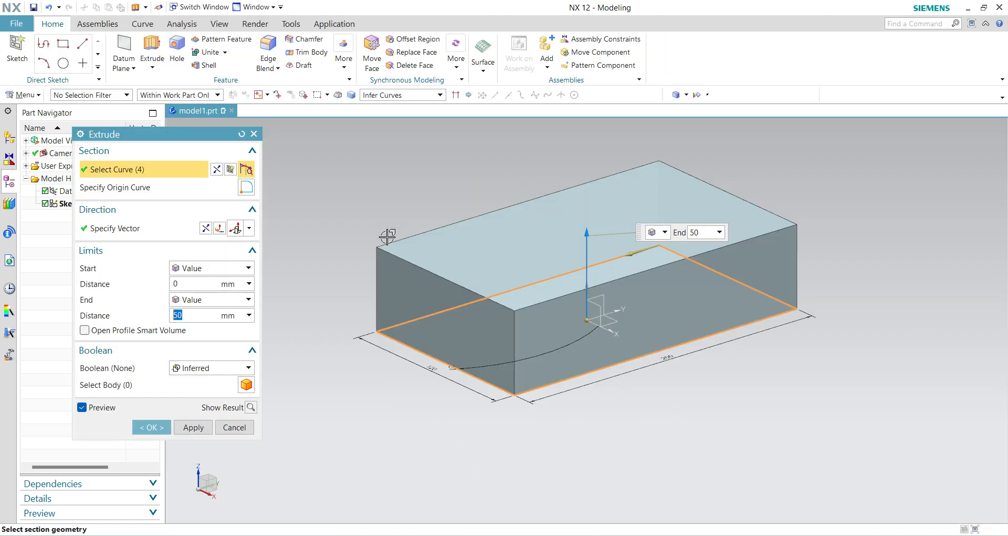
click(151, 427)
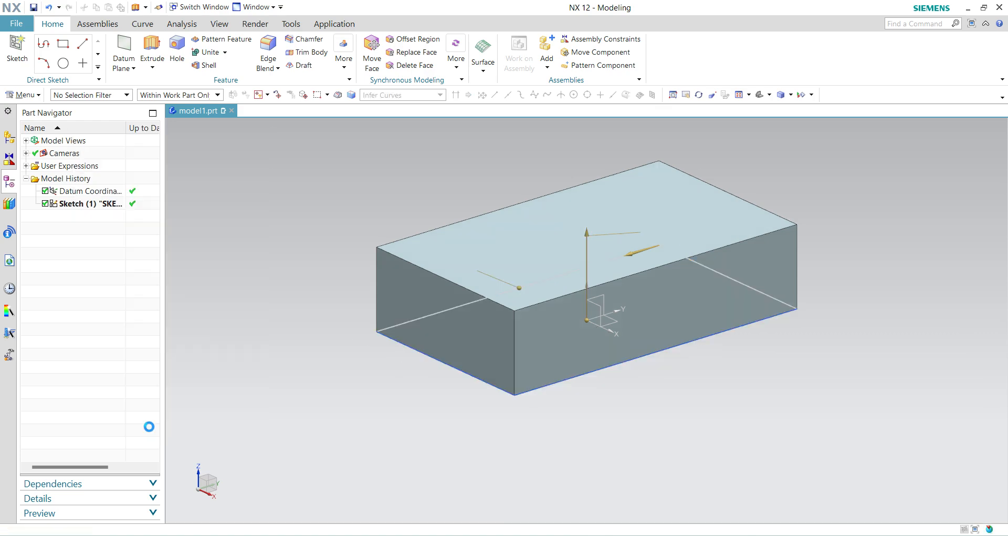
Consult the reference drawing and start an Extrude section sketch on the block's long back face, with its origin at the upper corner
click(711, 535)
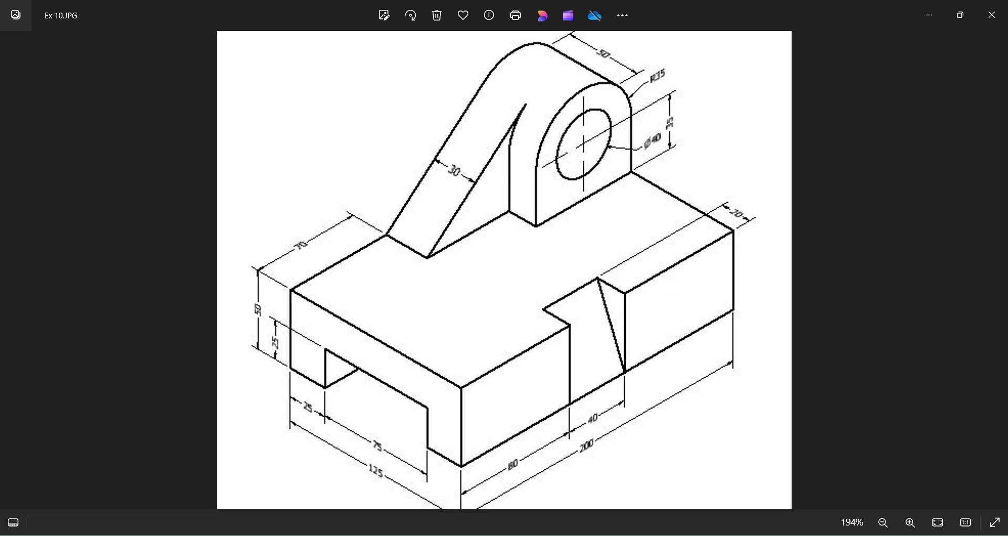
key(alt+Tab)
middle_drag(651, 403, 709, 378)
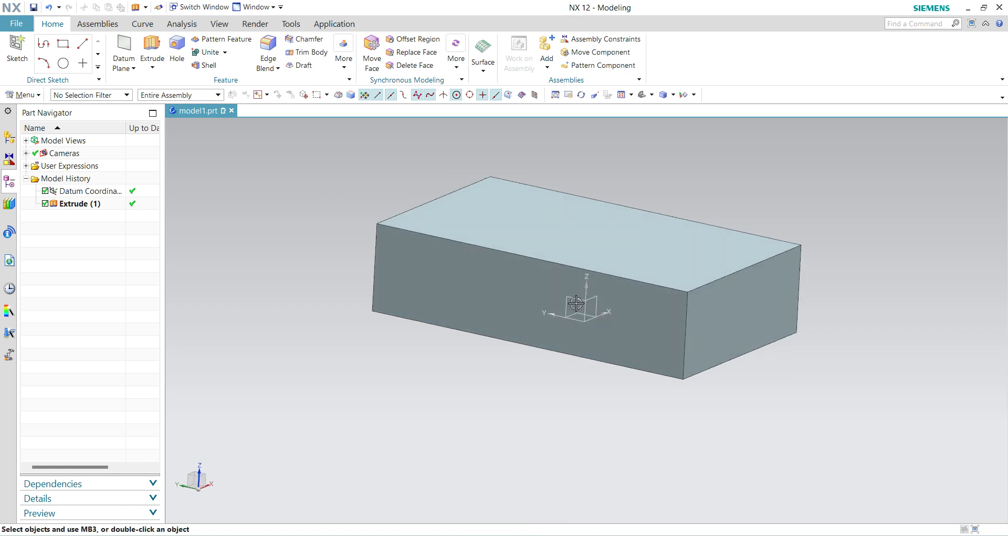
click(426, 244)
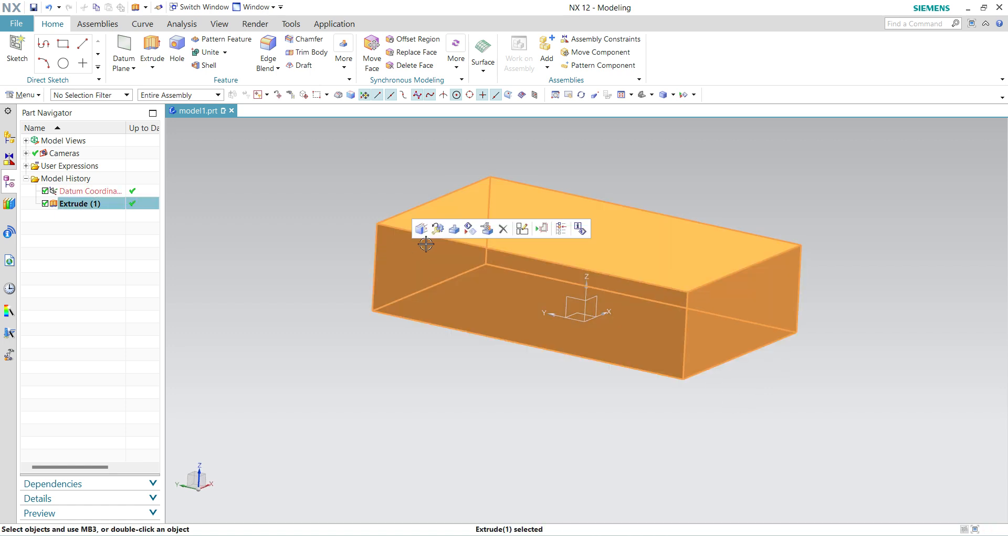
click(653, 97)
click(677, 109)
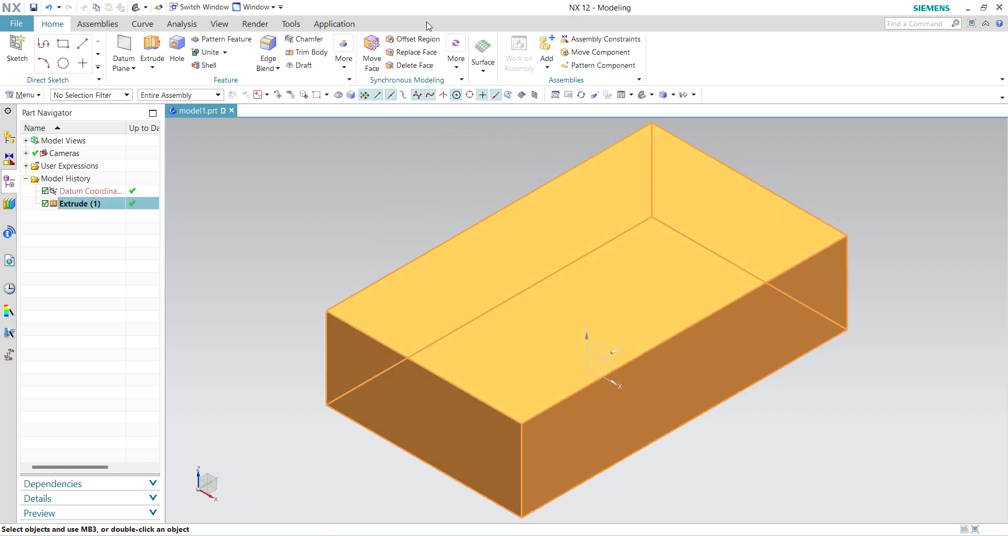
middle_drag(436, 220, 344, 226)
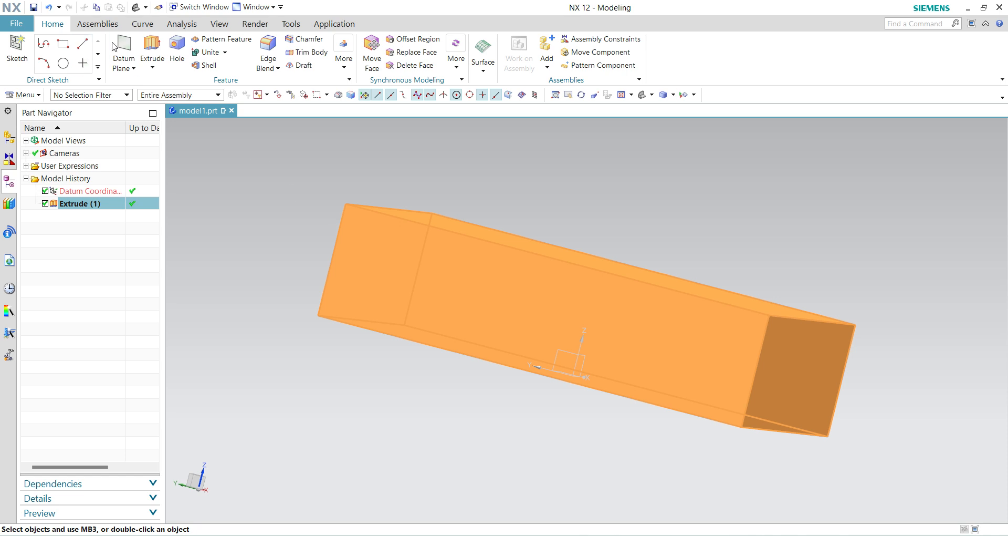
click(152, 47)
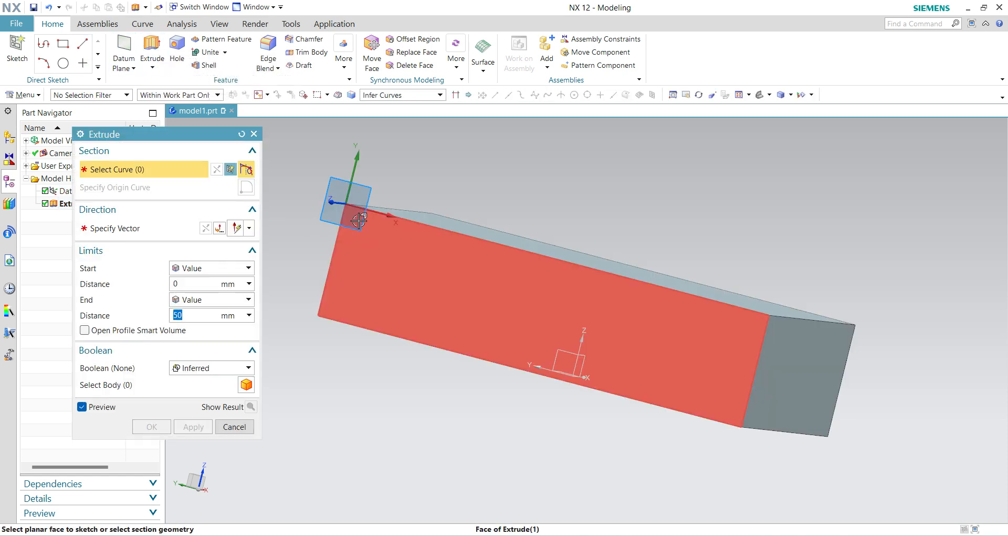
click(358, 221)
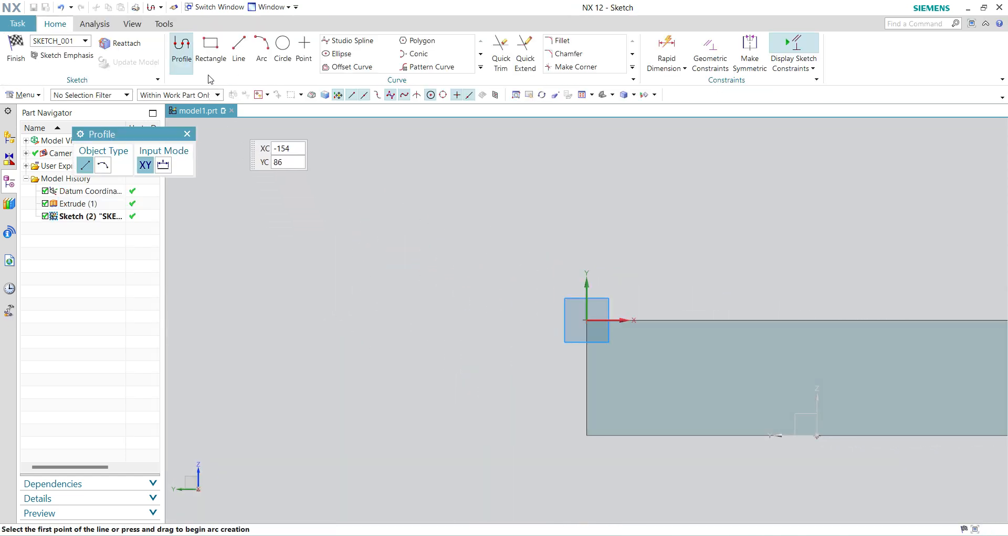
Sketch a 70 mm diameter circle above the block, centred about 38 mm across and 50 mm up from the sketch origin
click(283, 47)
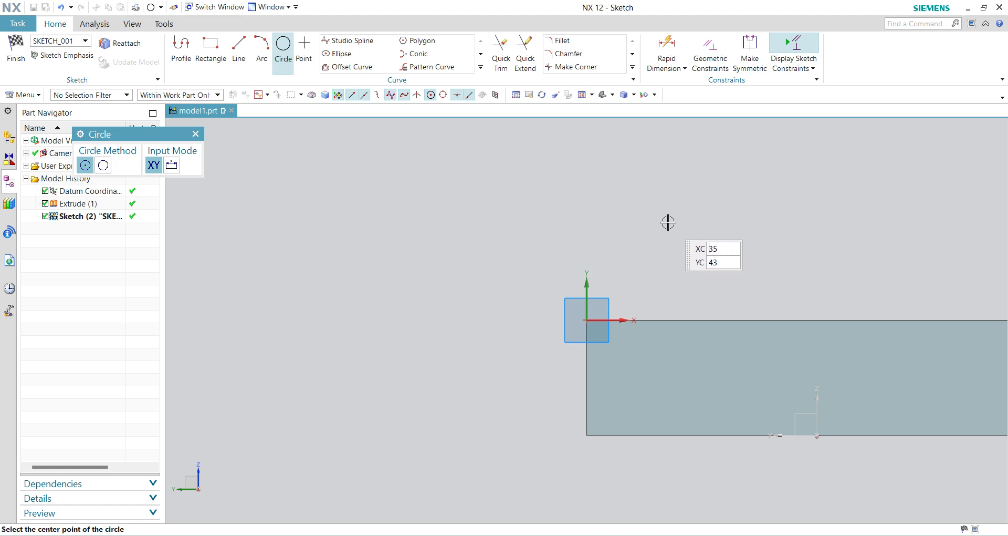
click(676, 204)
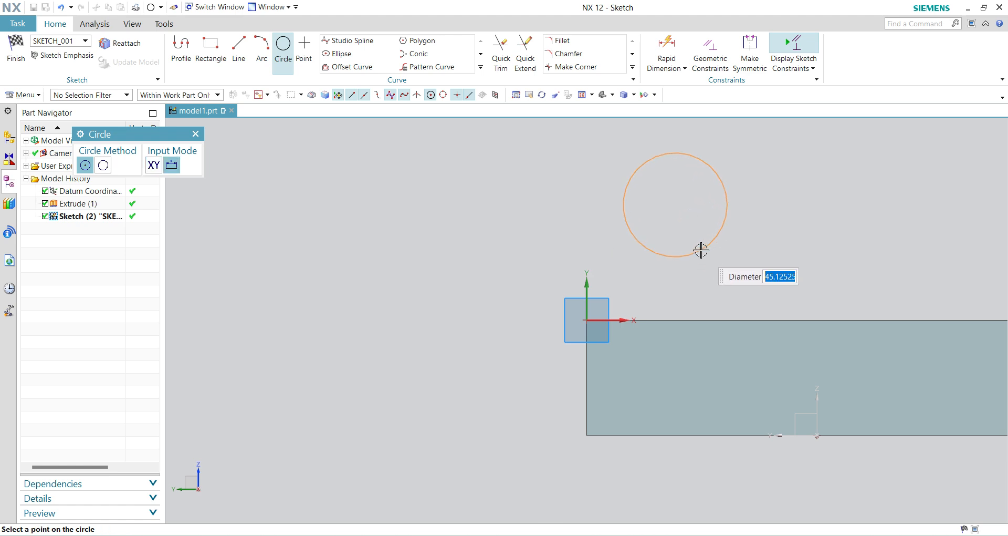
key(Return)
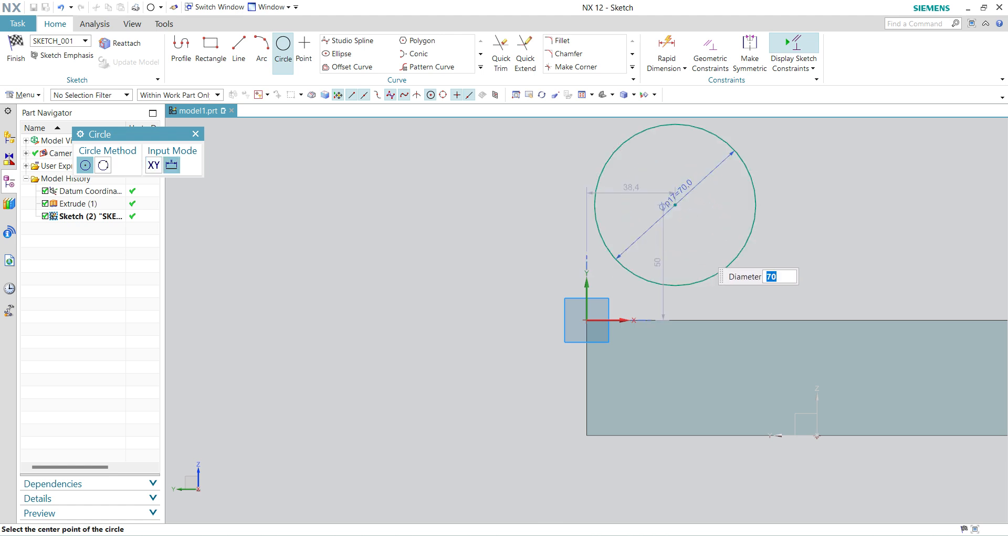
key(Escape)
Set both the vertical and horizontal distances of the circle's centre from the sketch origin axes to 35 mm
double_click(667, 265)
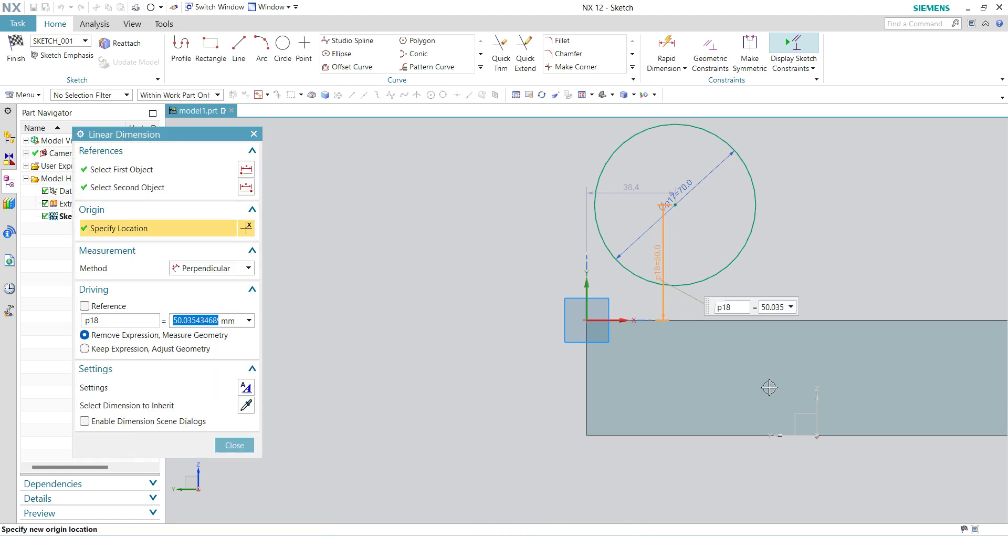
text(35)
key(Return)
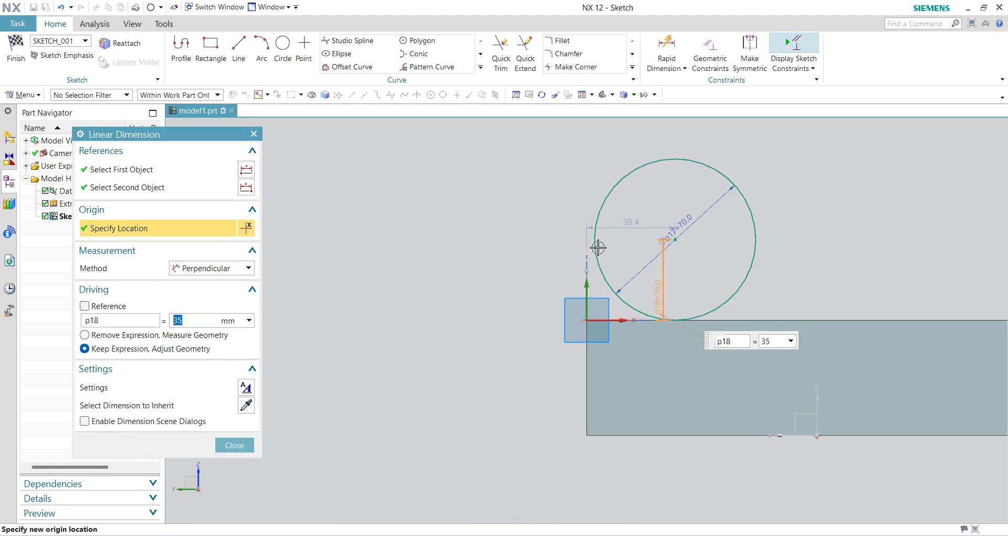
double_click(632, 222)
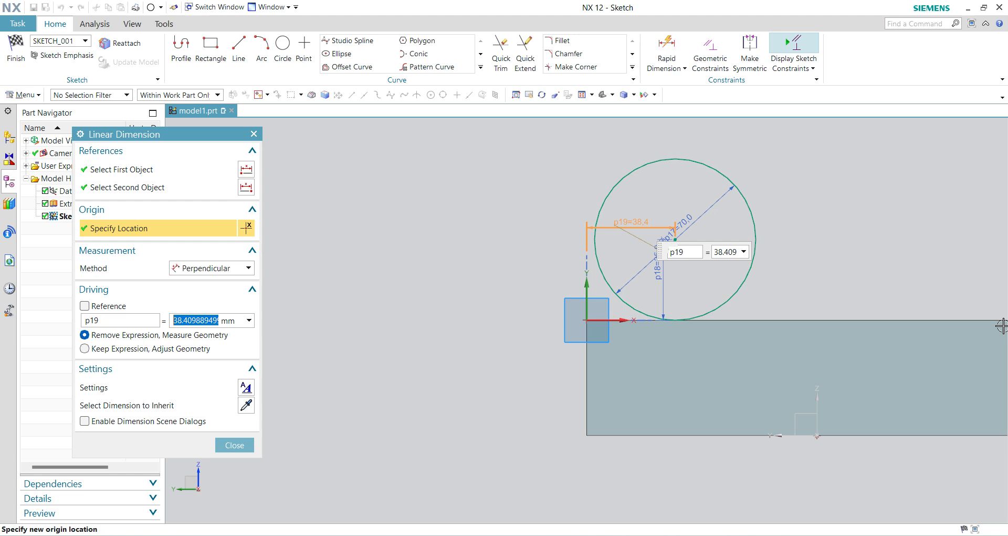
text(35)
key(Return)
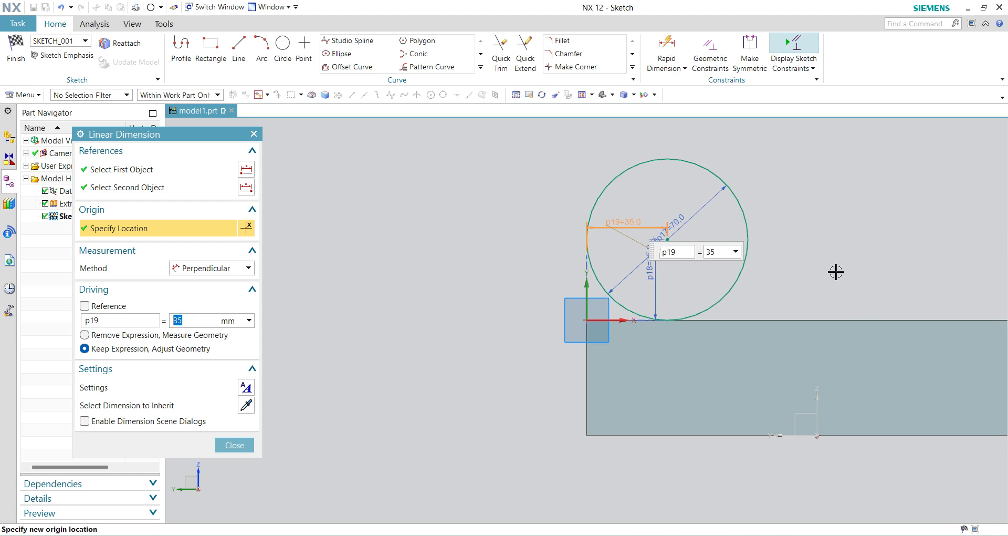
key(Escape)
Draw a vertical line from the circle's left quadrant down to the block's upper corner at the sketch origin
scroll(718, 299, down, 1)
scroll(701, 300, up, 3)
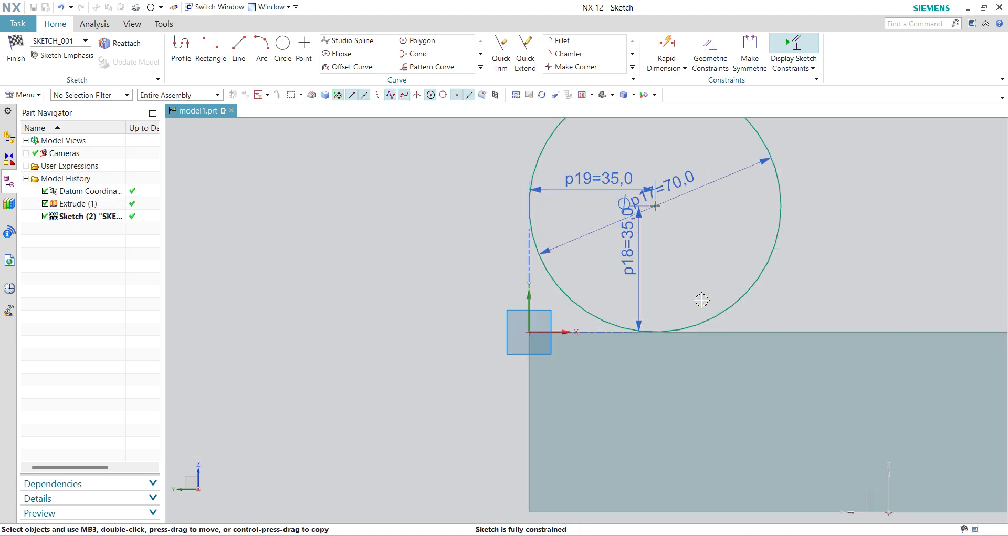
click(239, 50)
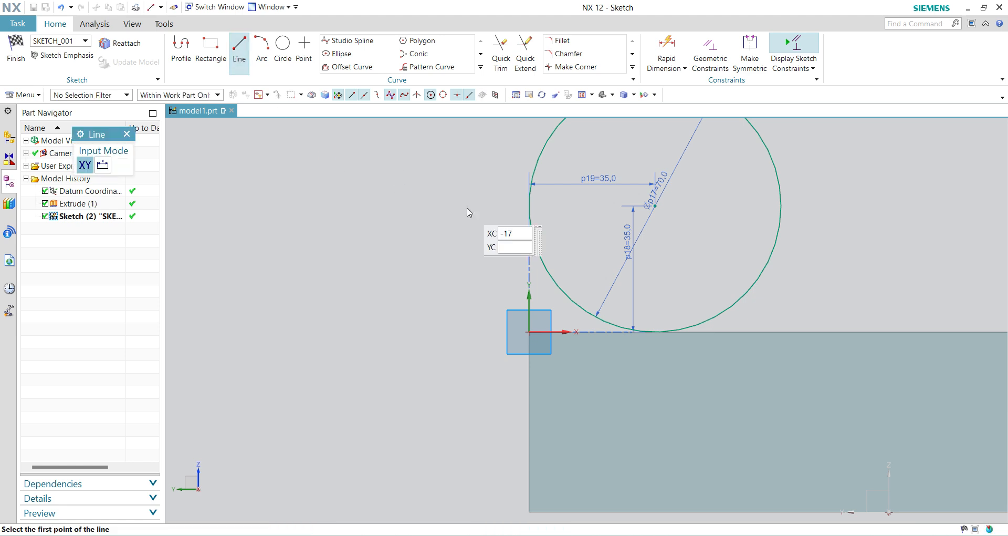
click(529, 204)
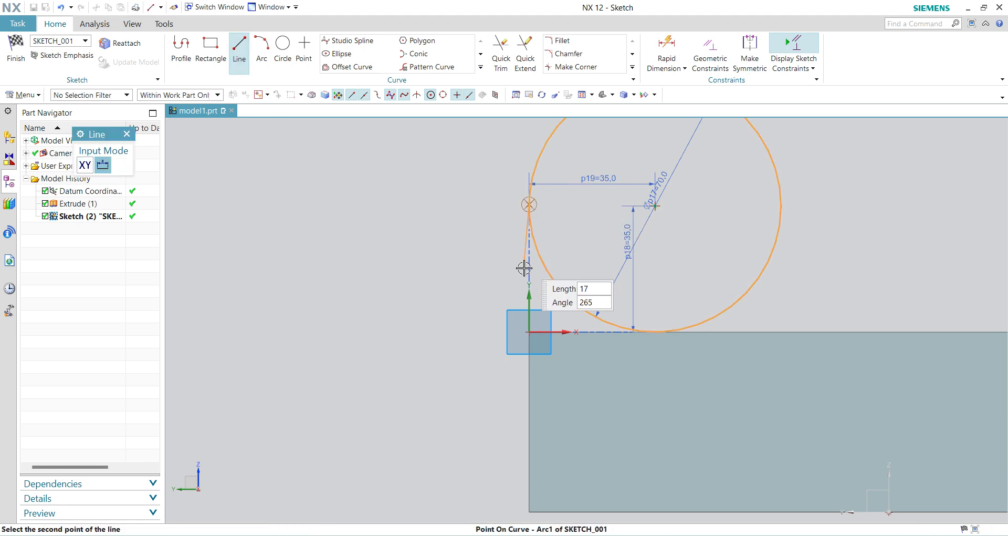
click(529, 331)
key(Escape)
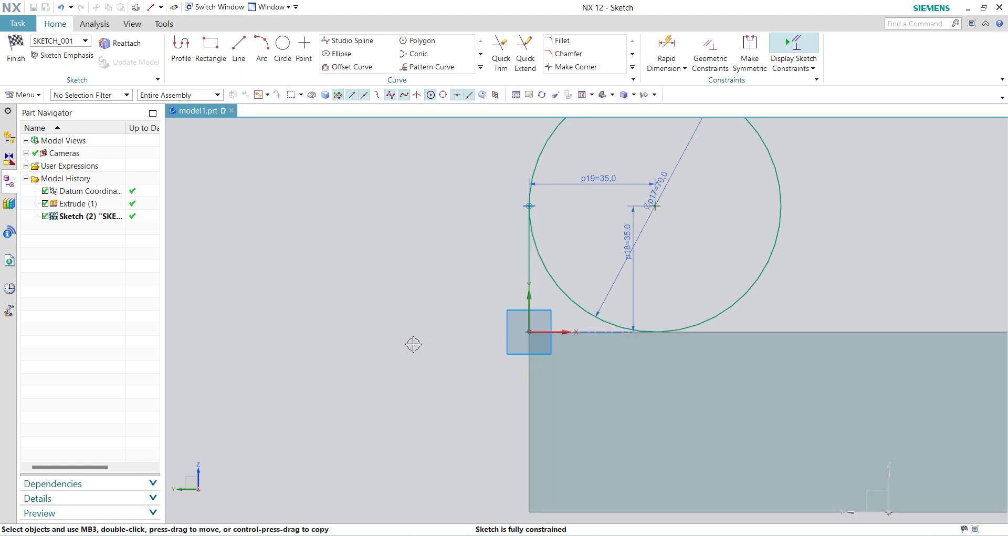
Draw a vertical line from the circle's right quadrant to the block's upper edge and a horizontal line back to the sketch origin
click(238, 46)
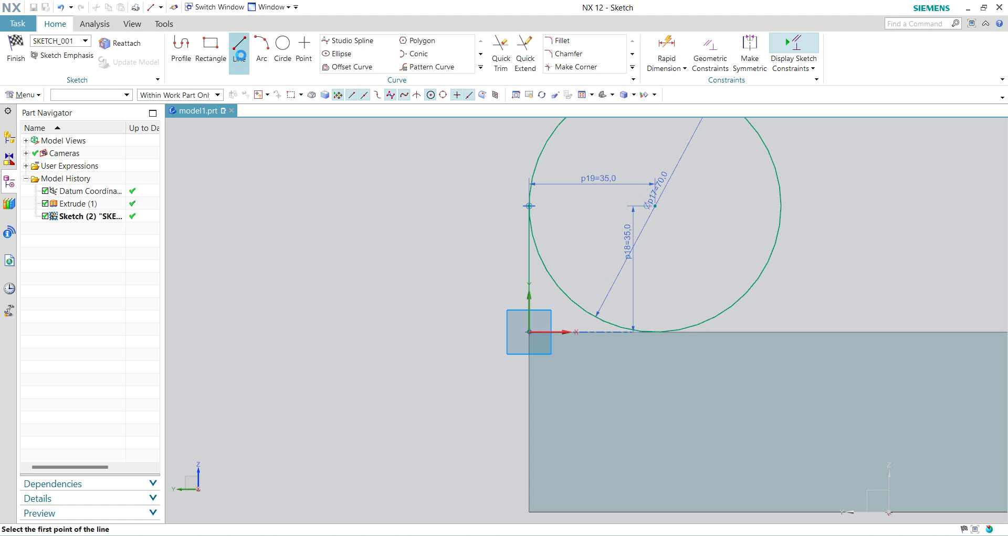
click(529, 332)
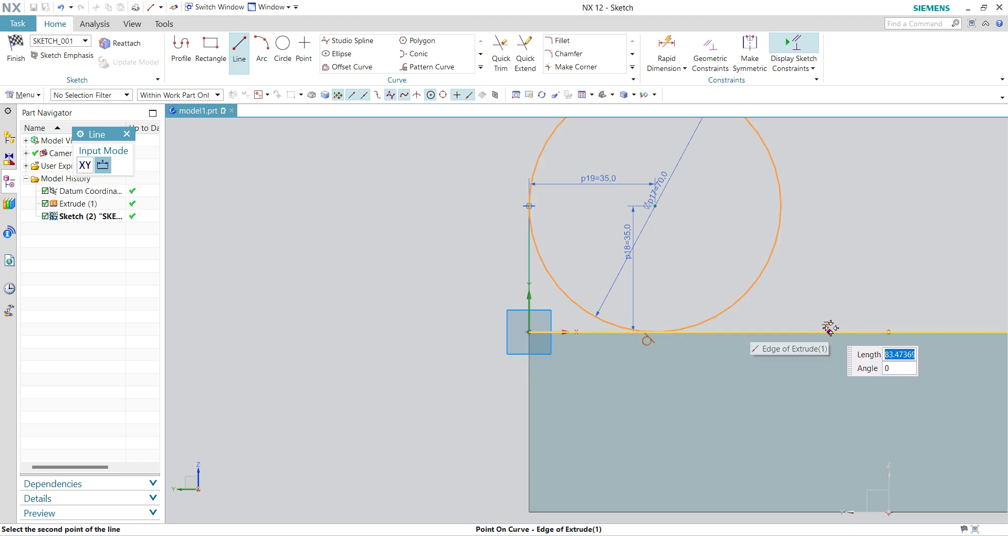
key(Escape)
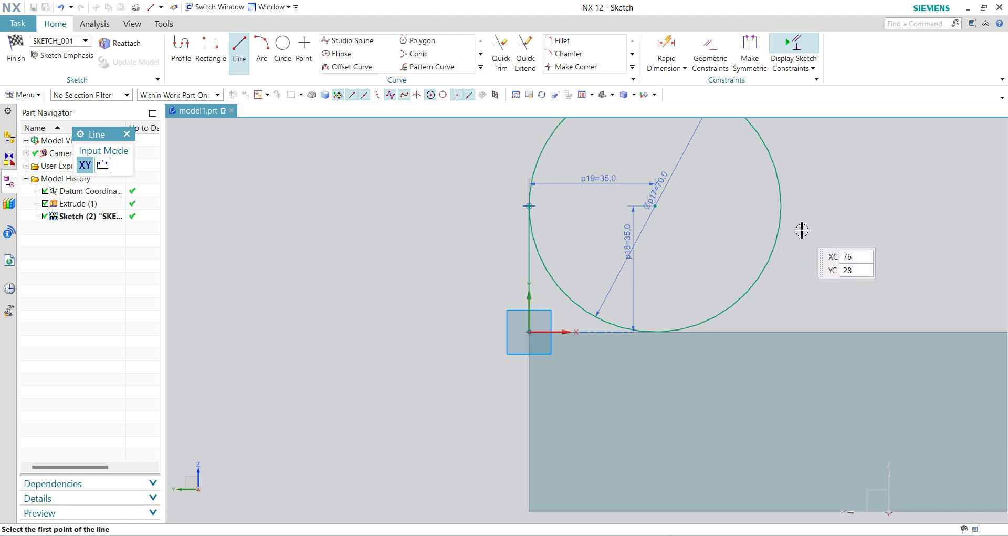
click(783, 206)
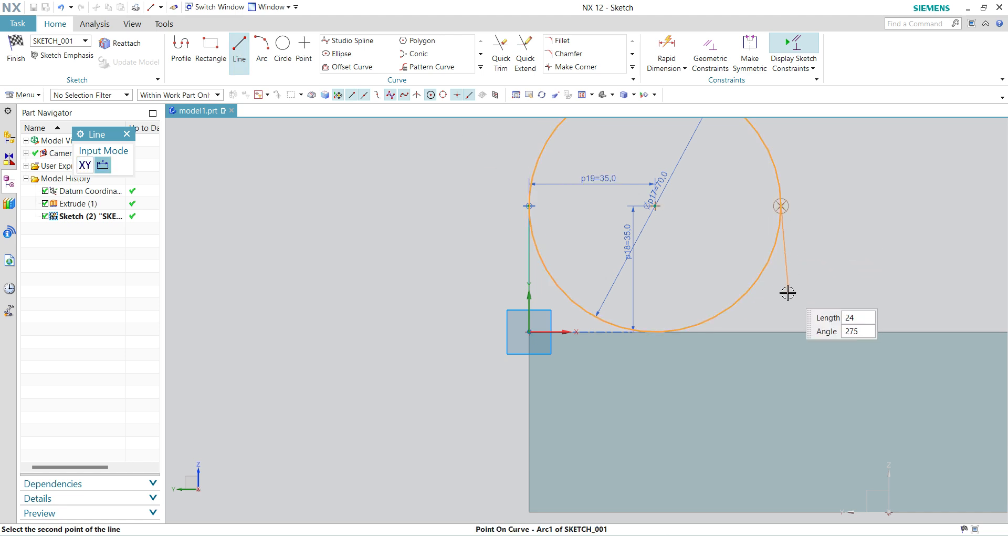
click(779, 329)
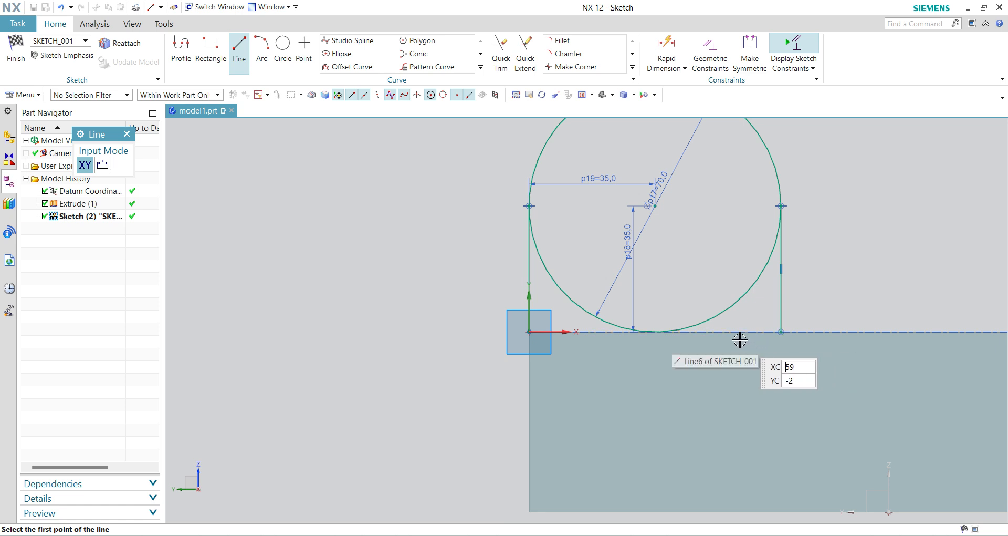
click(781, 331)
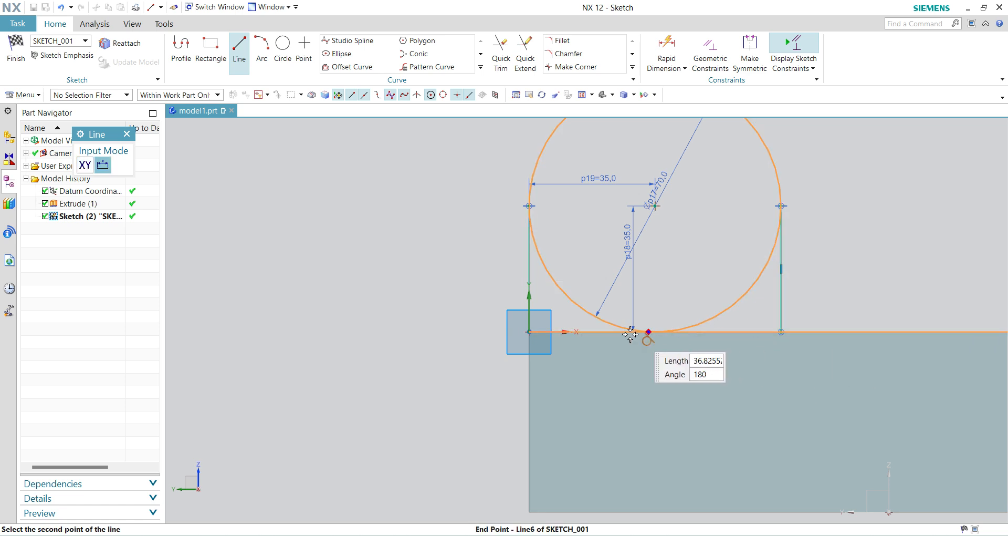
click(529, 329)
key(Escape)
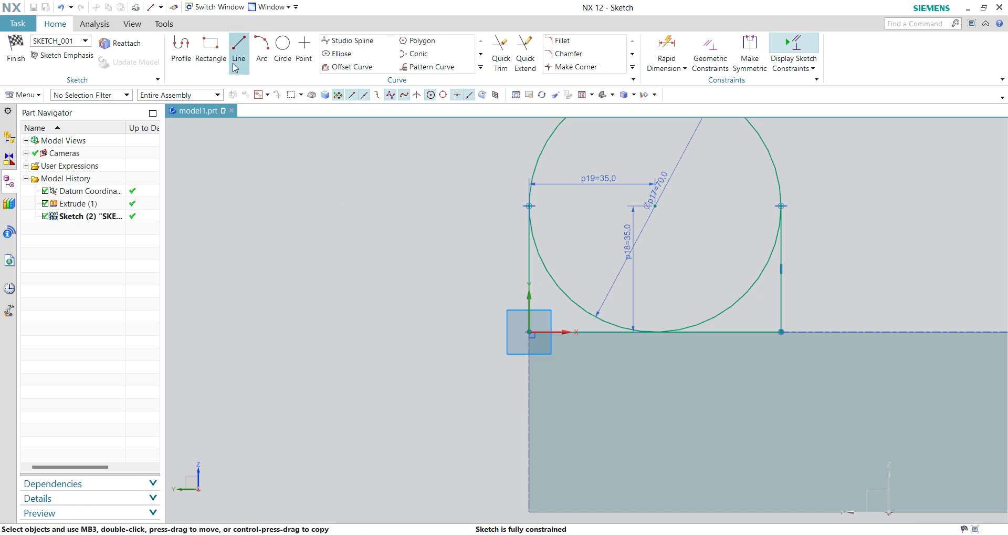
Trim away the circle's lower half between the two vertical lines to leave an arched lug outline
click(504, 57)
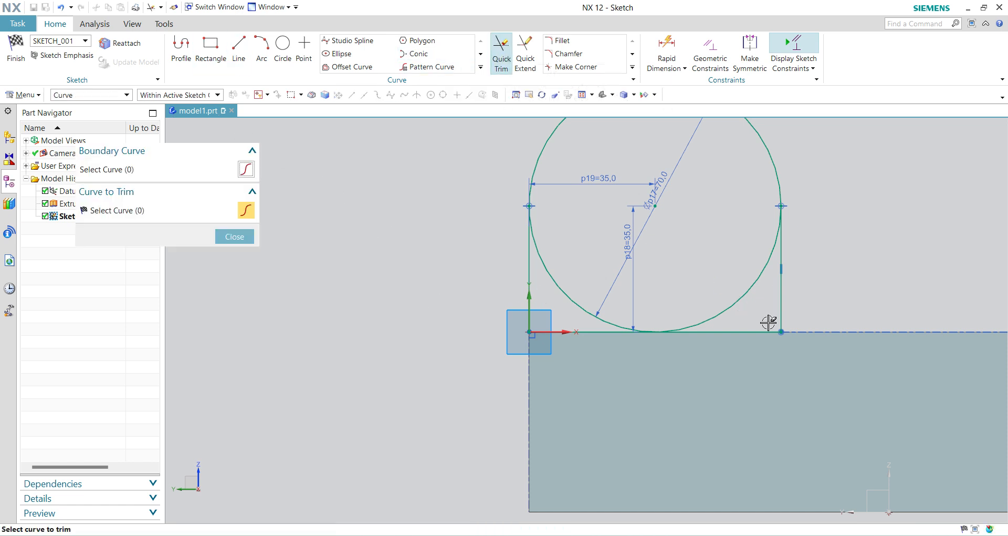
click(738, 299)
click(569, 304)
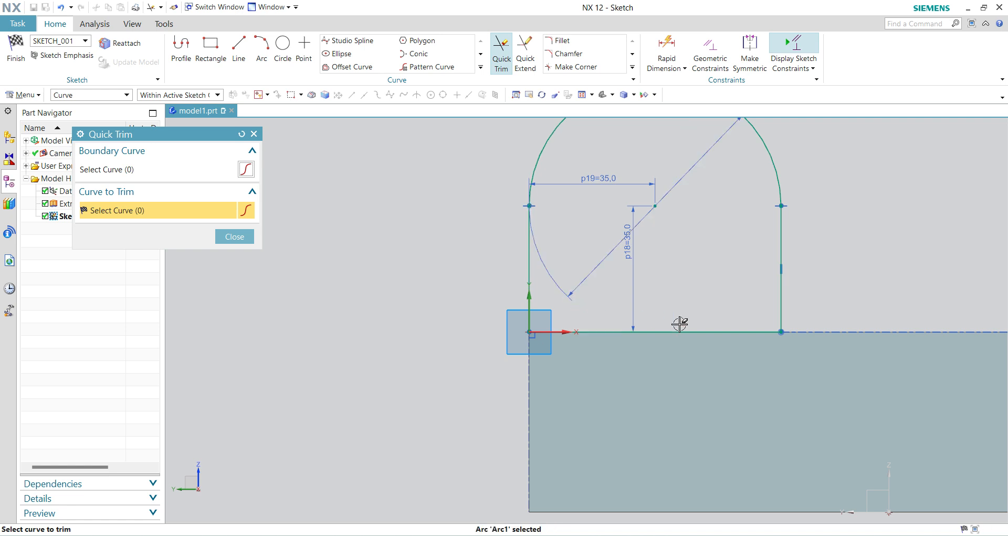
Add a 40 mm diameter circle concentric with the lug's arc
click(283, 48)
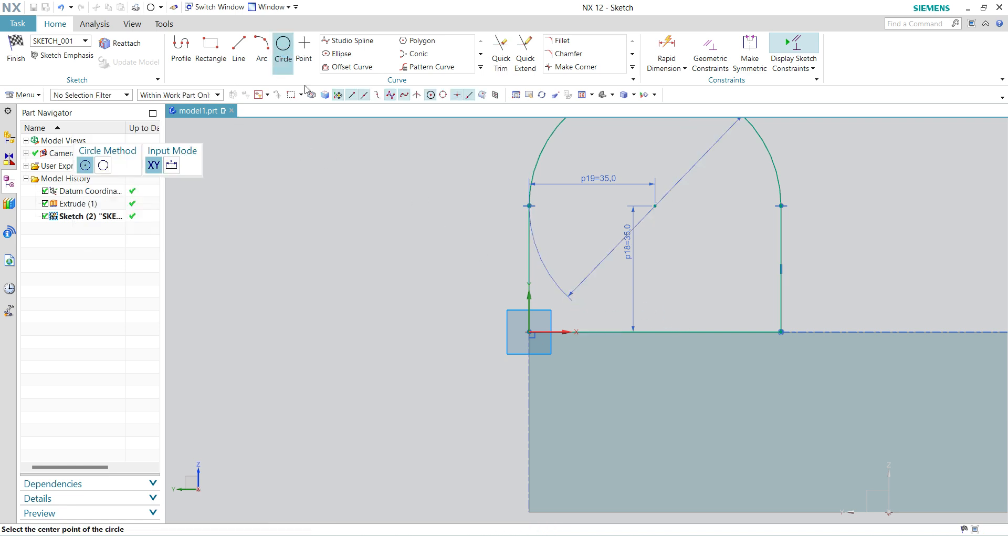
click(655, 205)
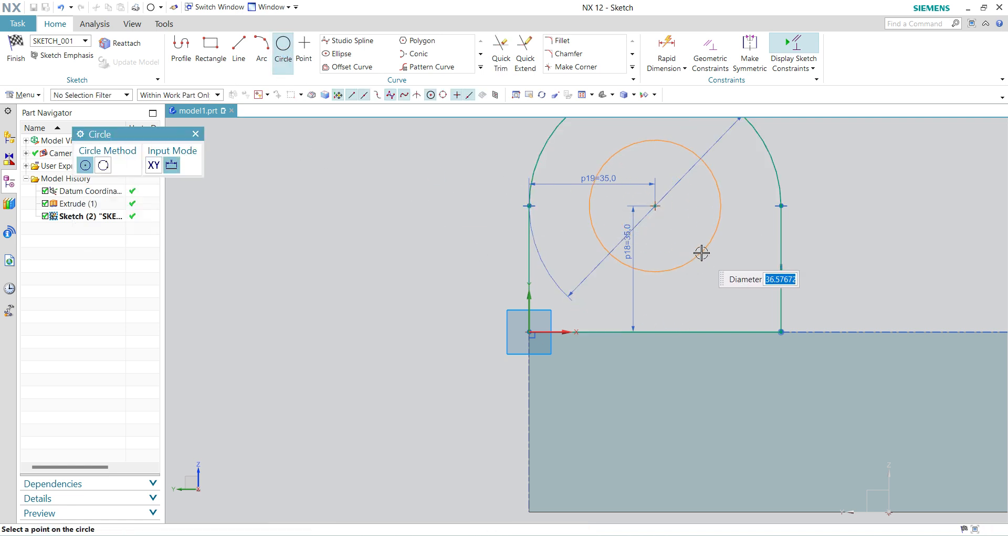
text(40)
key(Return)
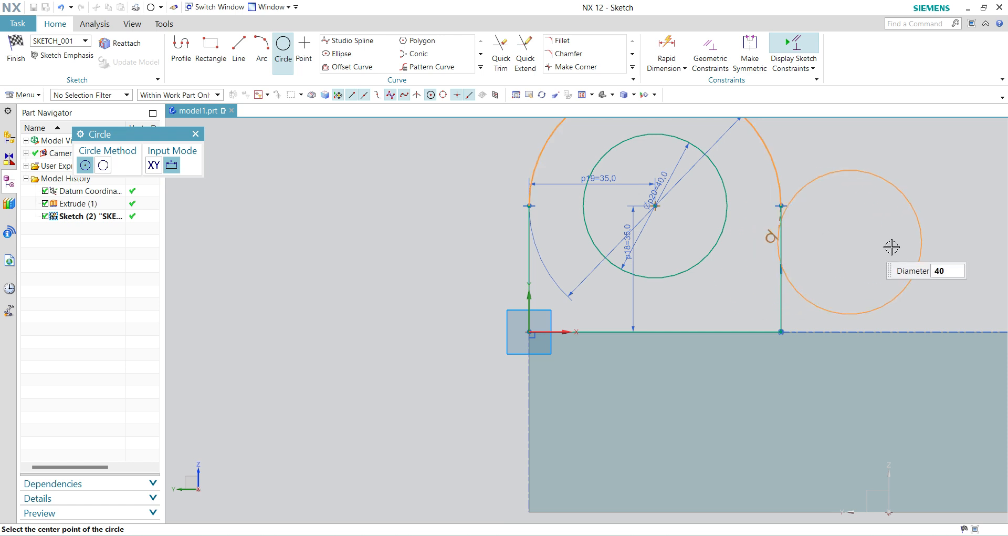
key(Escape)
Finish the sketch and extrude the lug 50 mm in the reversed direction over the block, united with it
scroll(593, 268, down, 5)
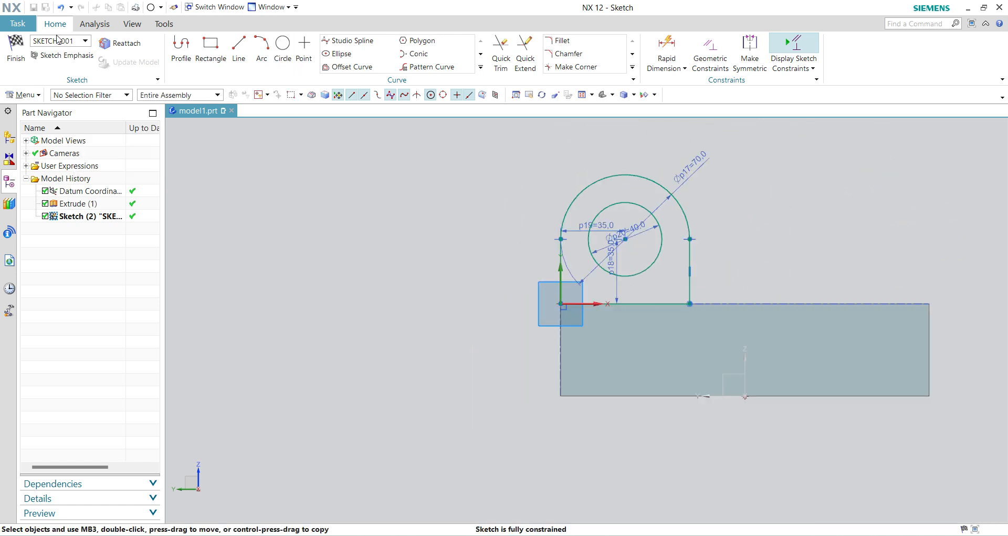
click(16, 48)
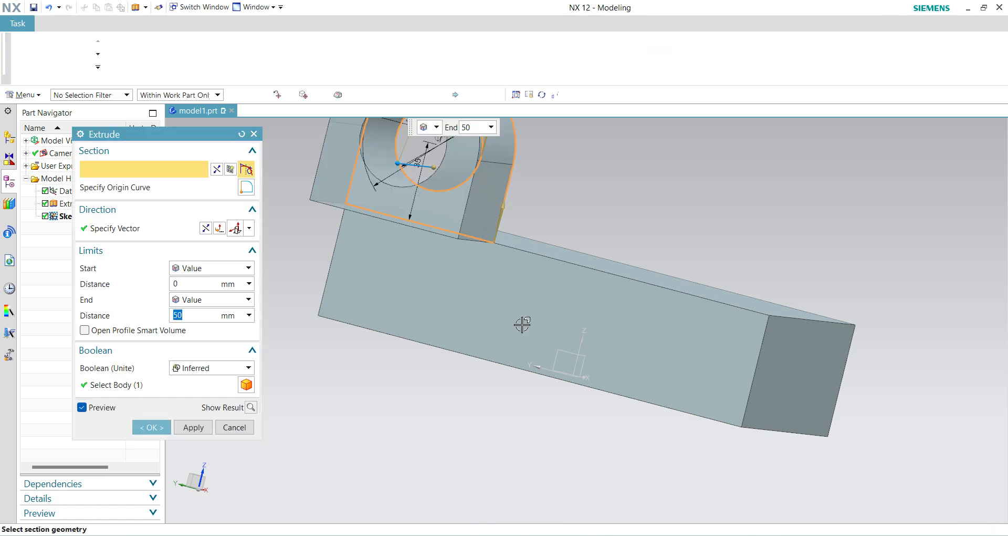
scroll(558, 340, up, 2)
scroll(560, 341, down, 3)
middle_drag(511, 351, 483, 394)
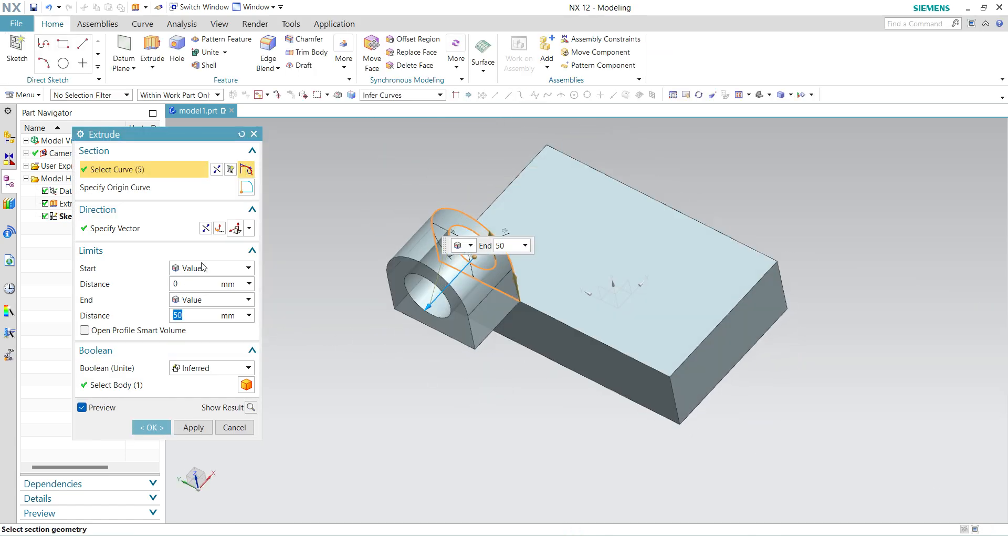
click(206, 228)
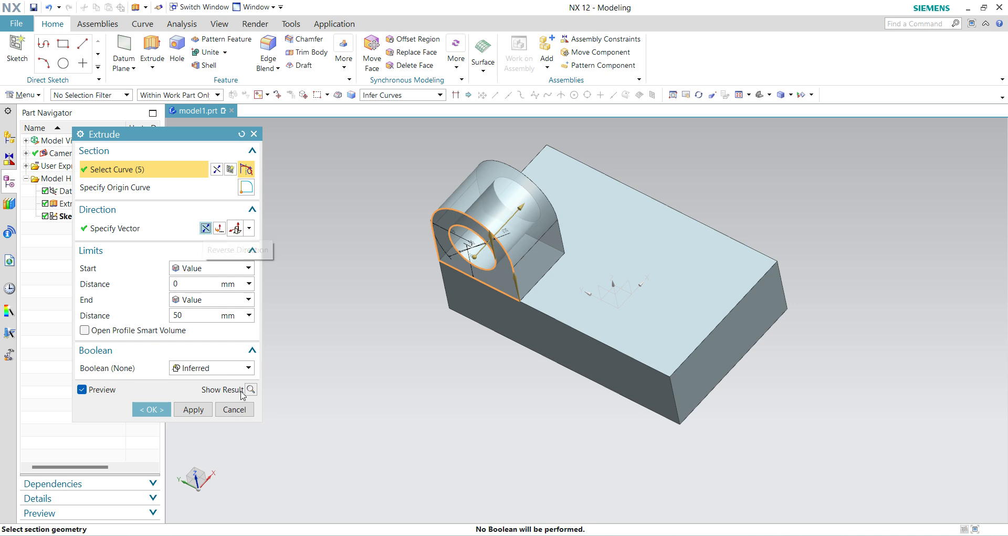
click(239, 368)
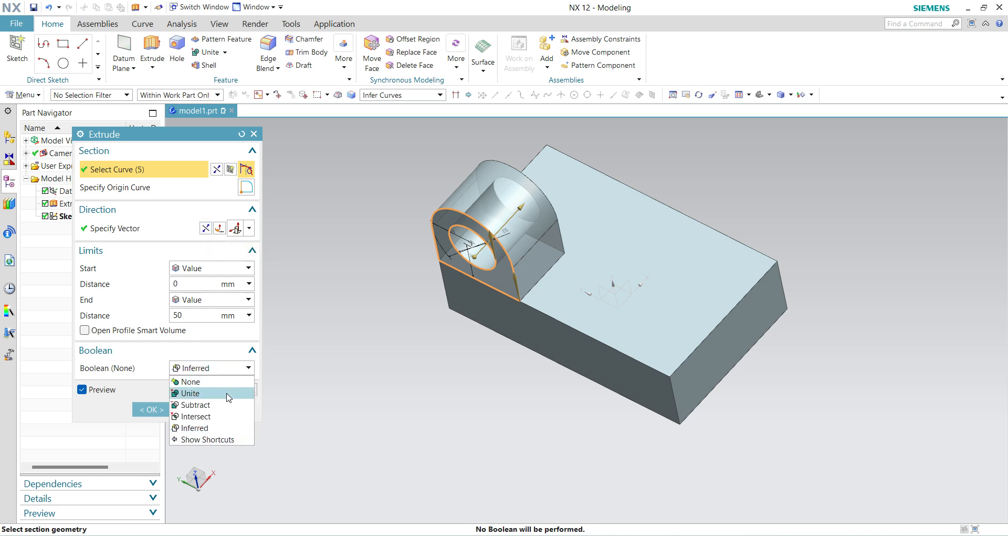
click(229, 394)
click(141, 428)
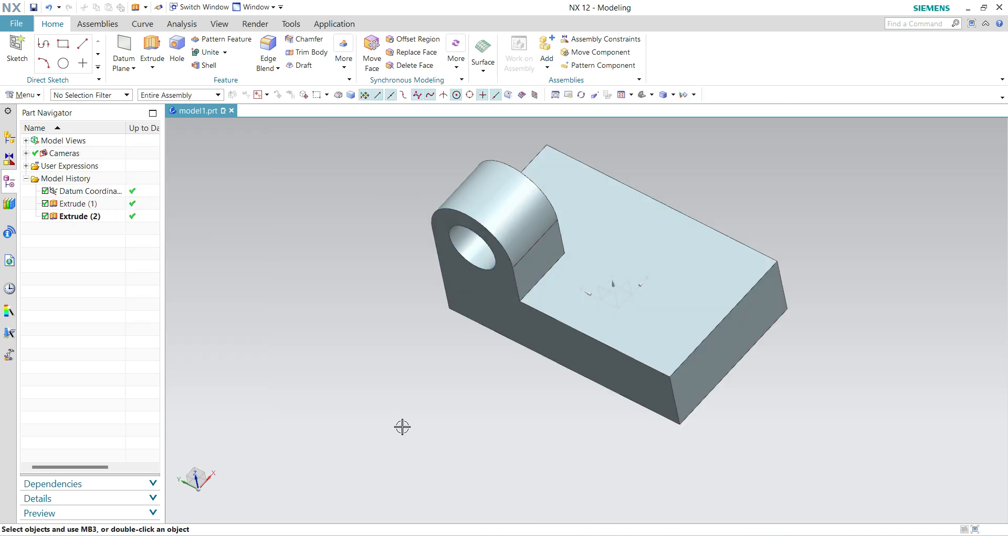
Consult the reference drawing and start a Rib whose section sketch lies on the long side face flush with the lug
middle_drag(495, 423, 515, 410)
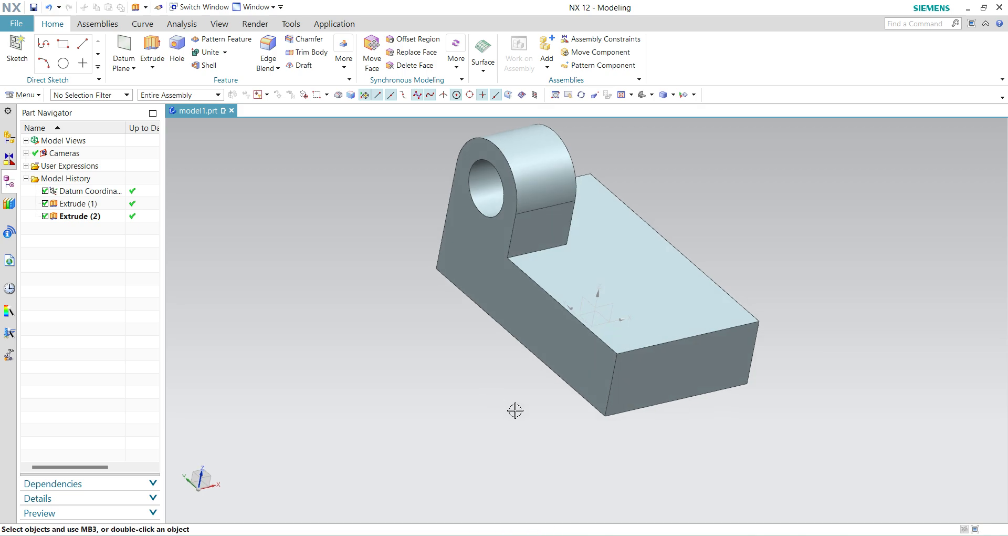
key(alt+Tab)
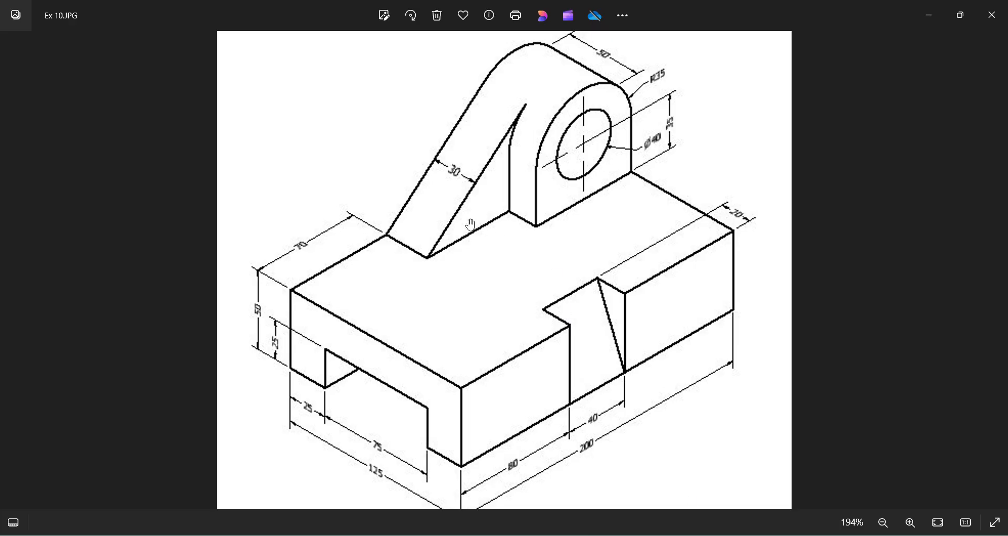
key(alt+Tab)
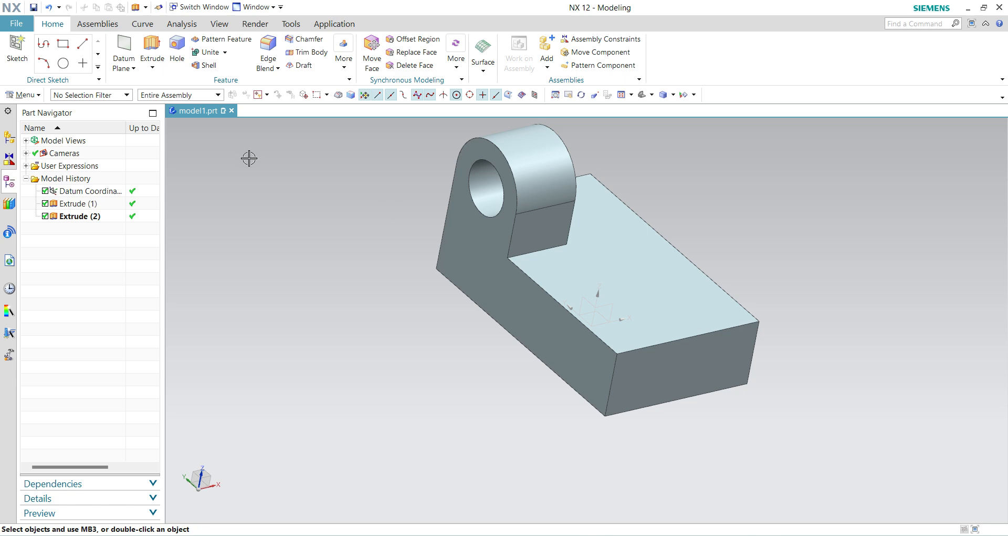
click(344, 59)
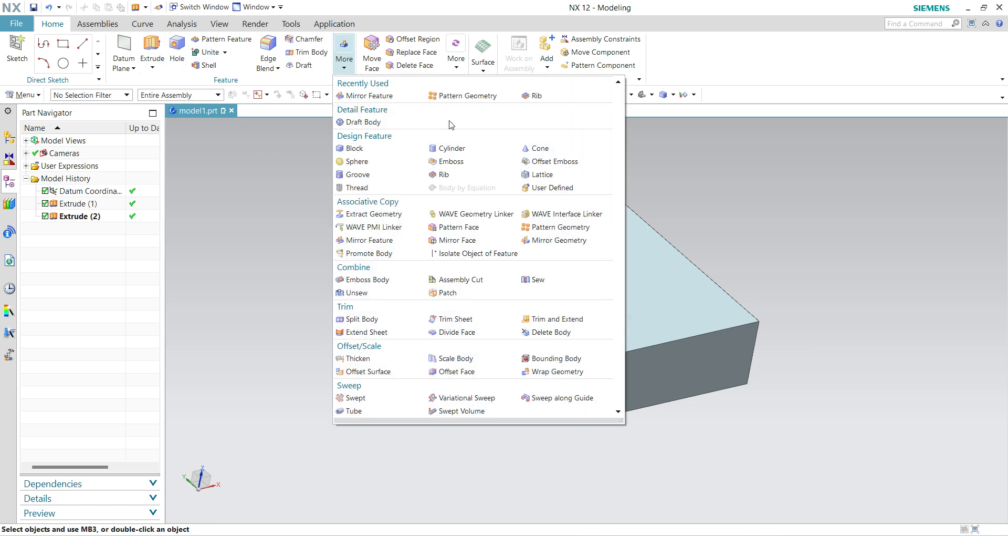
click(536, 96)
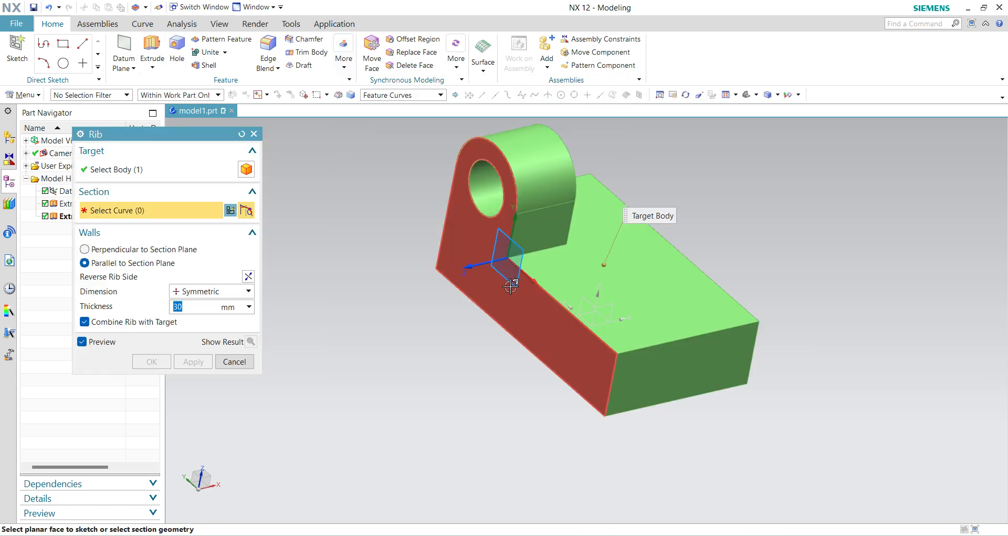
click(510, 290)
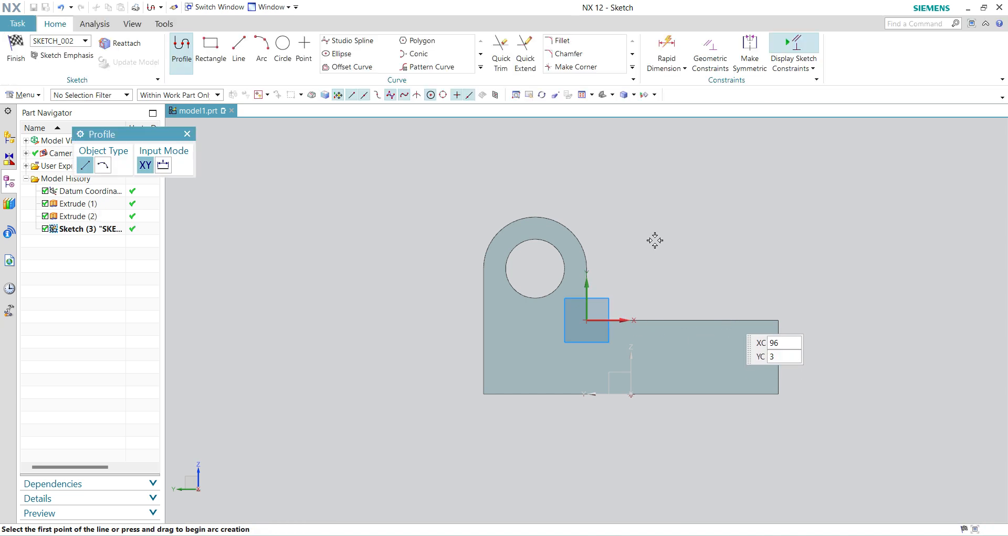
Draw a sloping line about 111 mm long from the block's upper edge to the lug's rounded edge
click(239, 49)
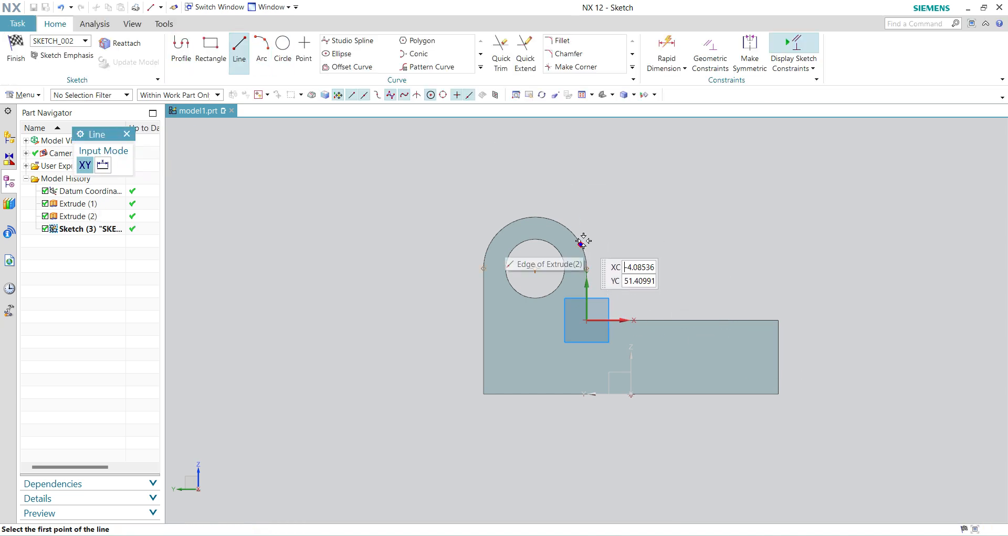
click(699, 320)
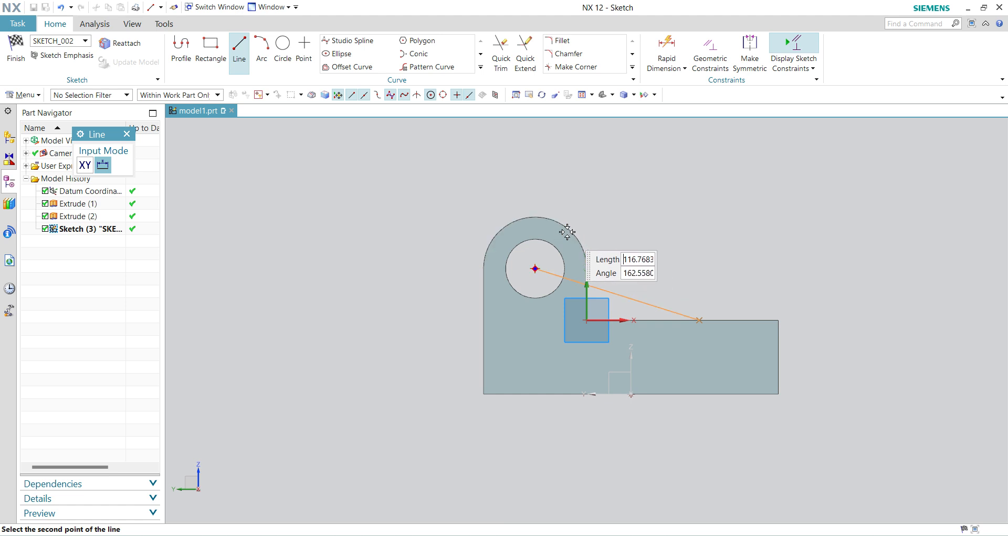
click(567, 227)
key(Escape)
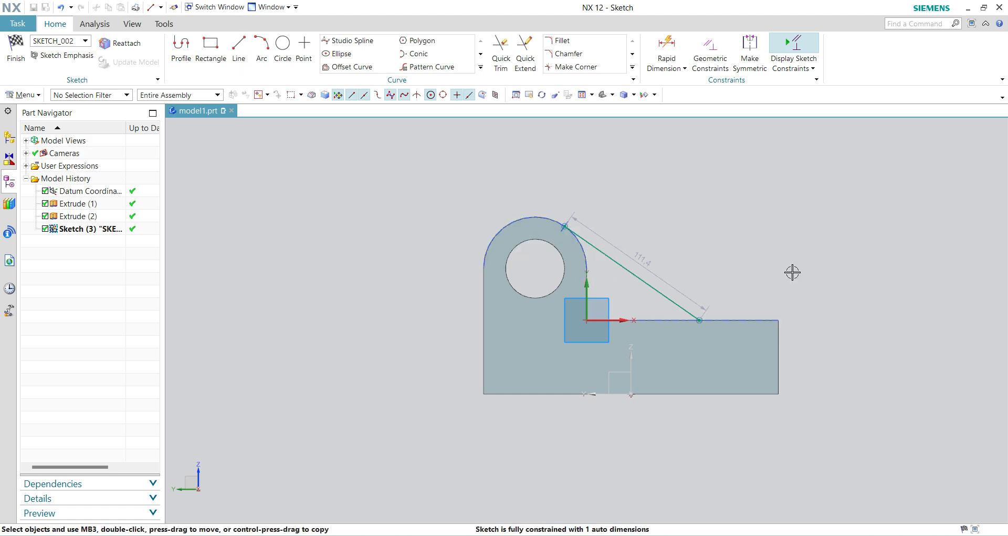
Set the horizontal distance from the sloping line's lower end to the block's far upper corner to 70 mm and finish the sketch
click(666, 49)
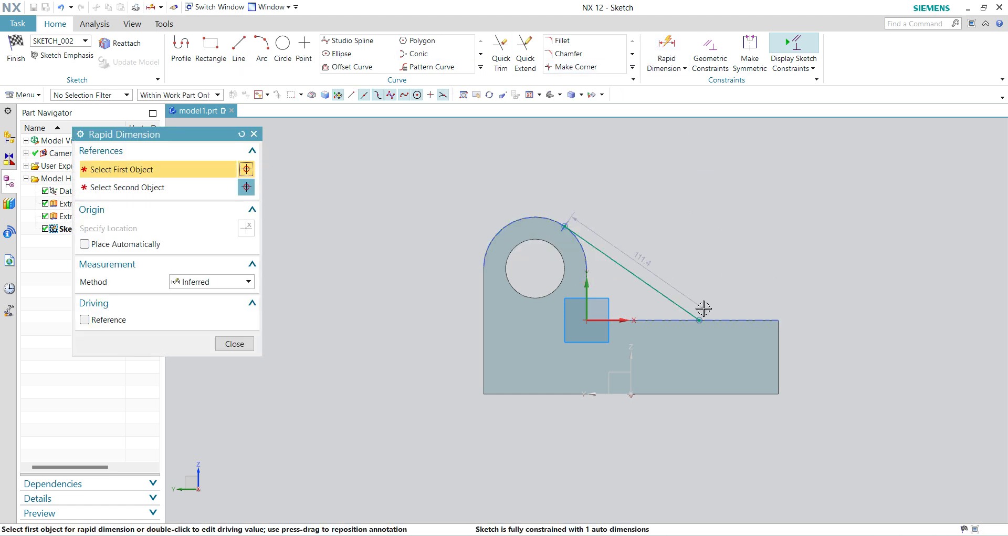
click(773, 321)
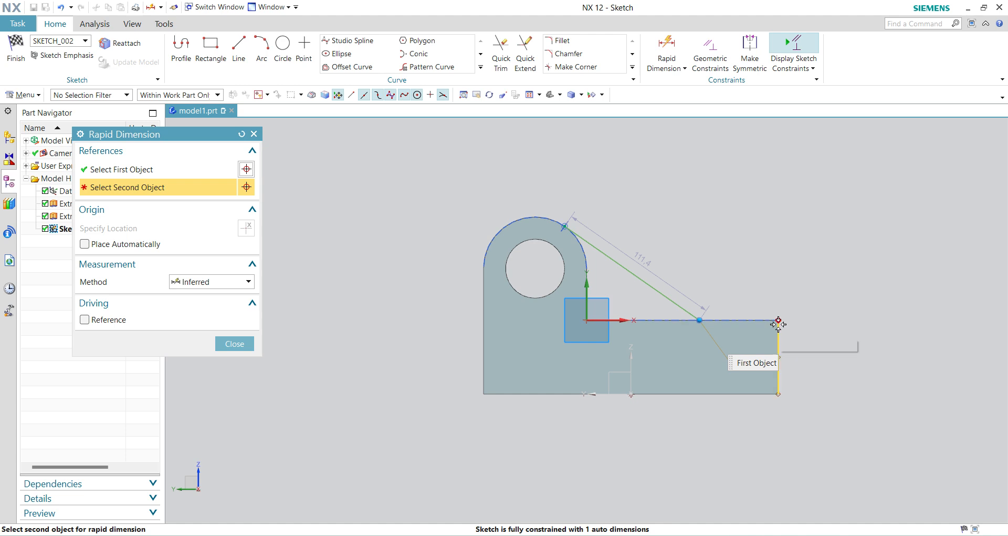
click(778, 321)
click(759, 286)
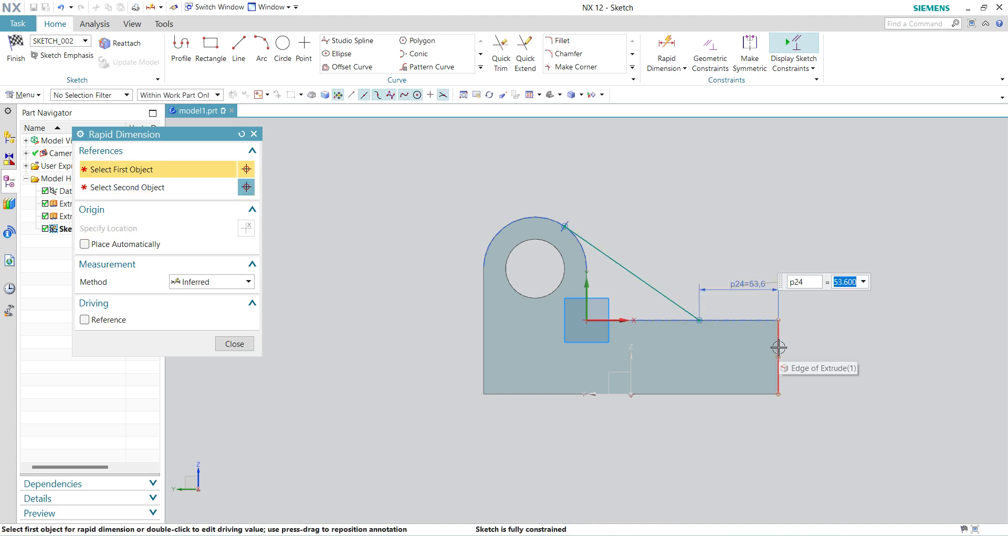
text(70)
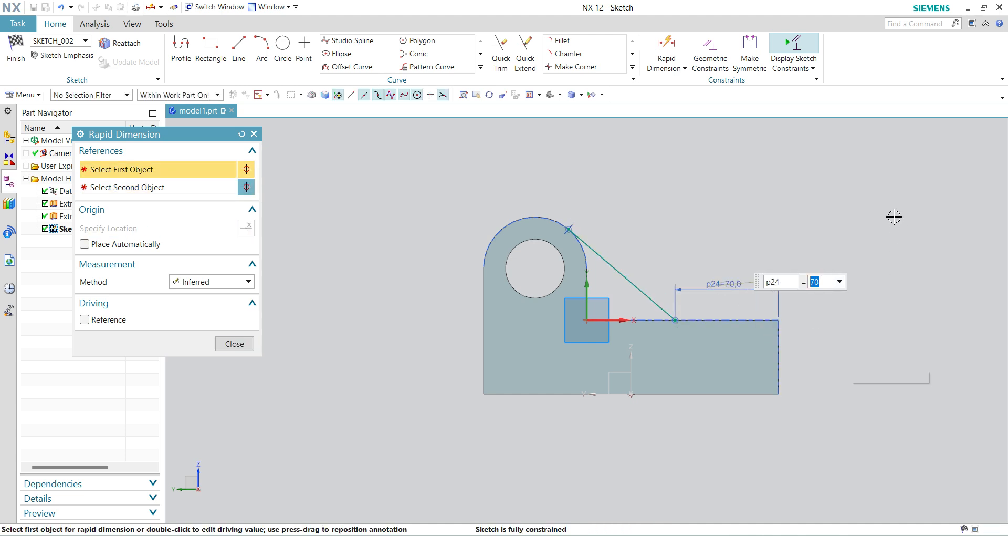
key(Return)
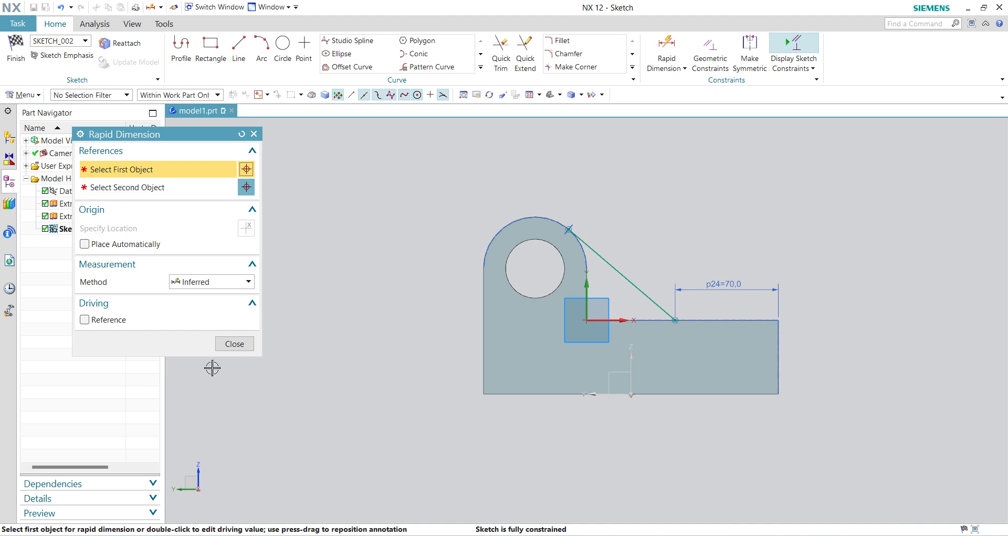
click(235, 343)
click(17, 43)
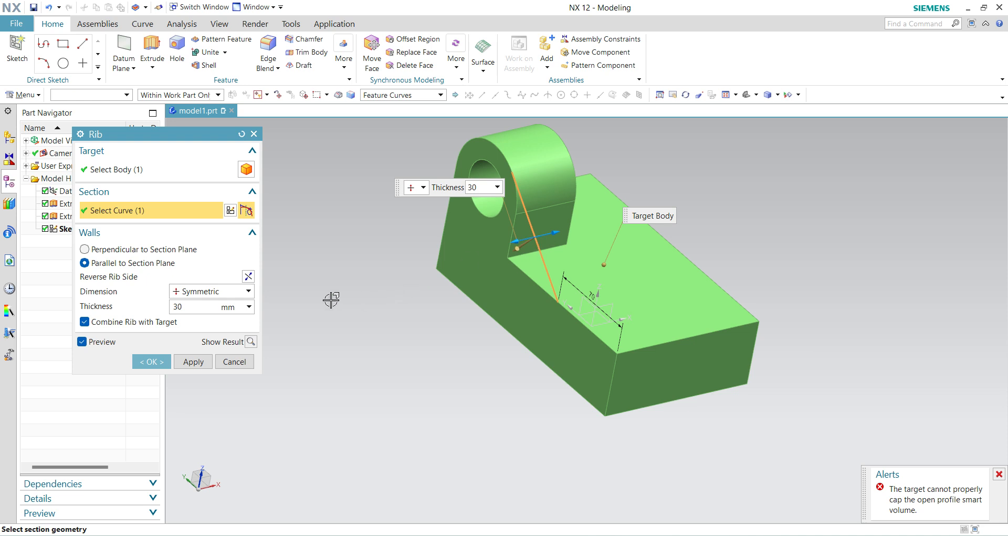
Set the rib's wall dimension to Asymmetric with a 30 mm thickness extending inward over the block, and create the rib
click(246, 292)
click(216, 314)
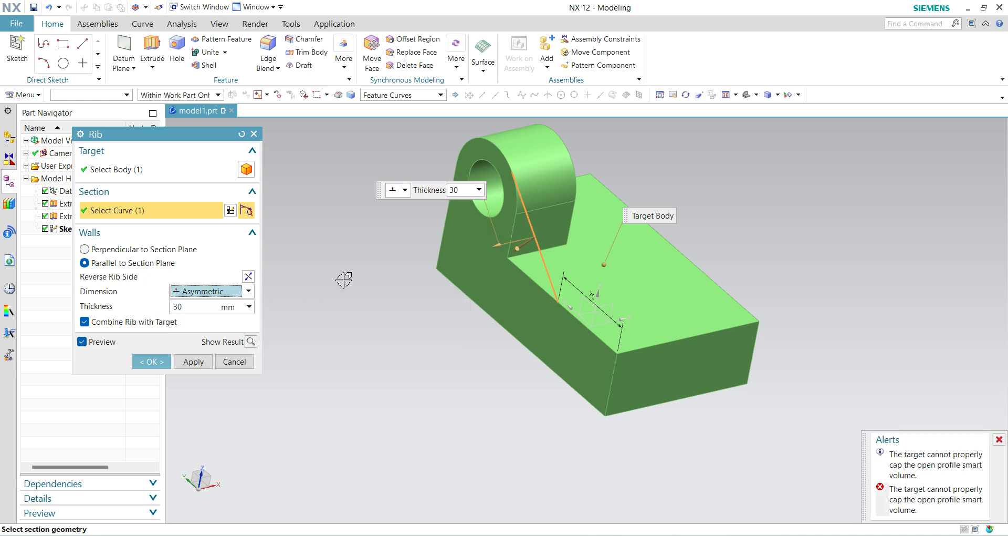
drag(496, 246, 576, 228)
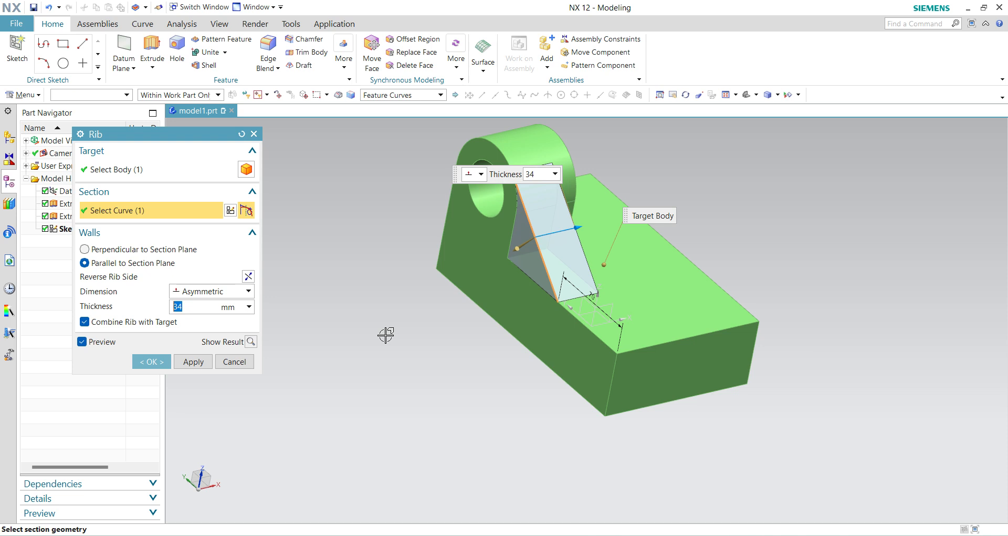
key(Return)
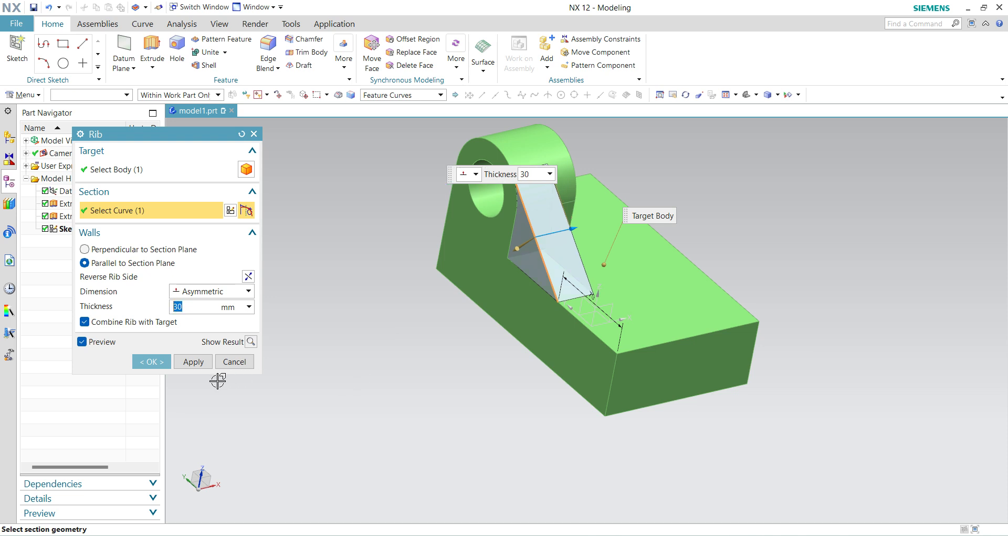
click(151, 361)
Restore an isometric view of the model and consult the Ex 10 drawing for the side notch dimensions
middle_drag(690, 322, 759, 374)
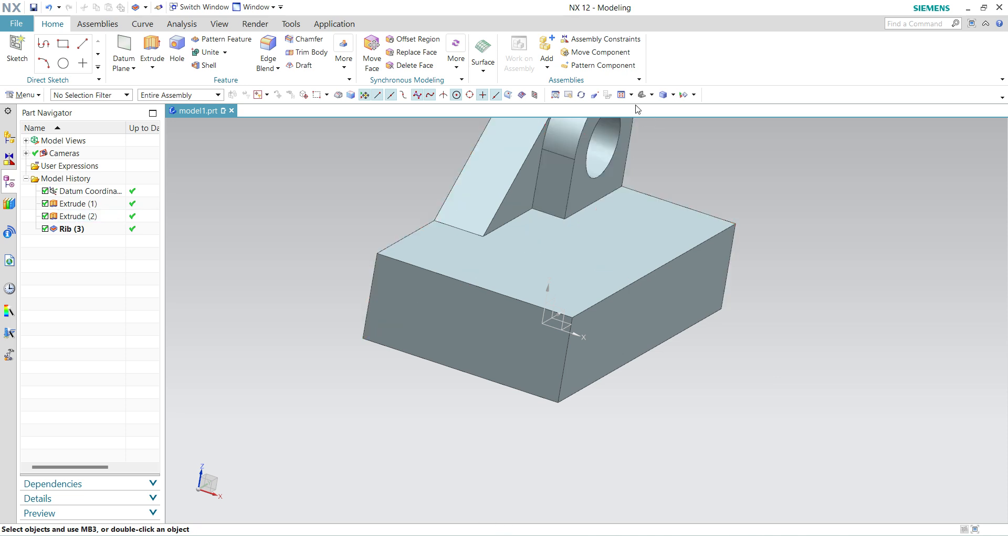
click(654, 97)
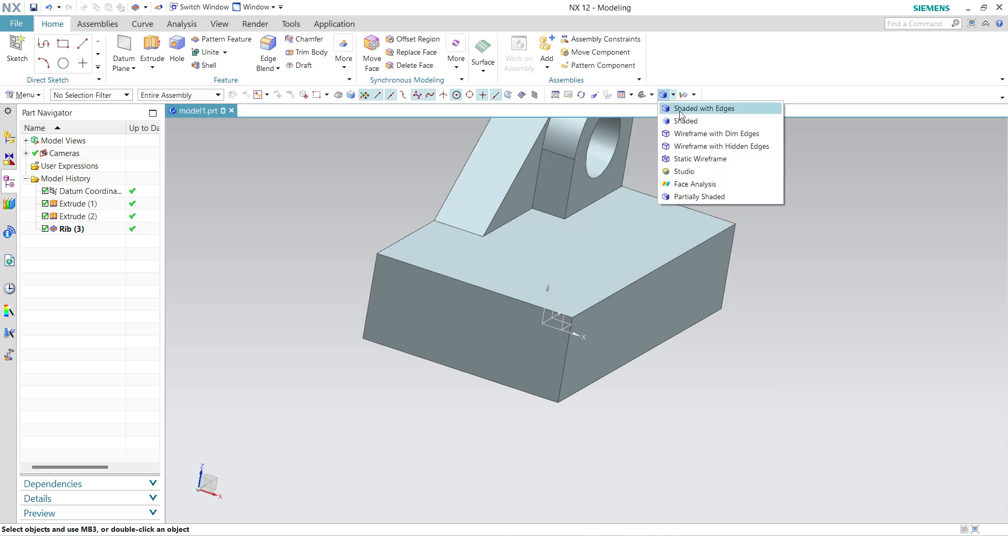
mouse_move(651, 102)
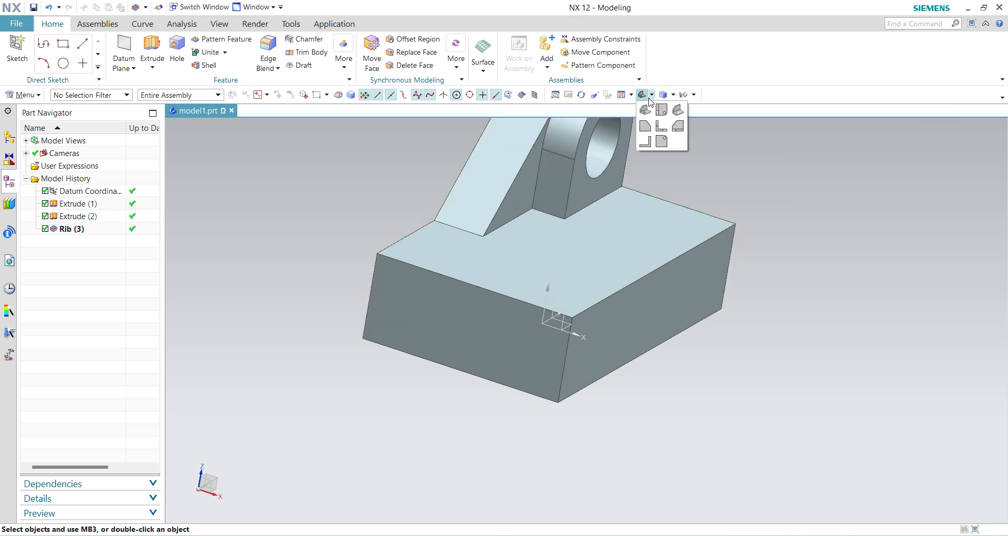
click(678, 110)
mouse_move(681, 534)
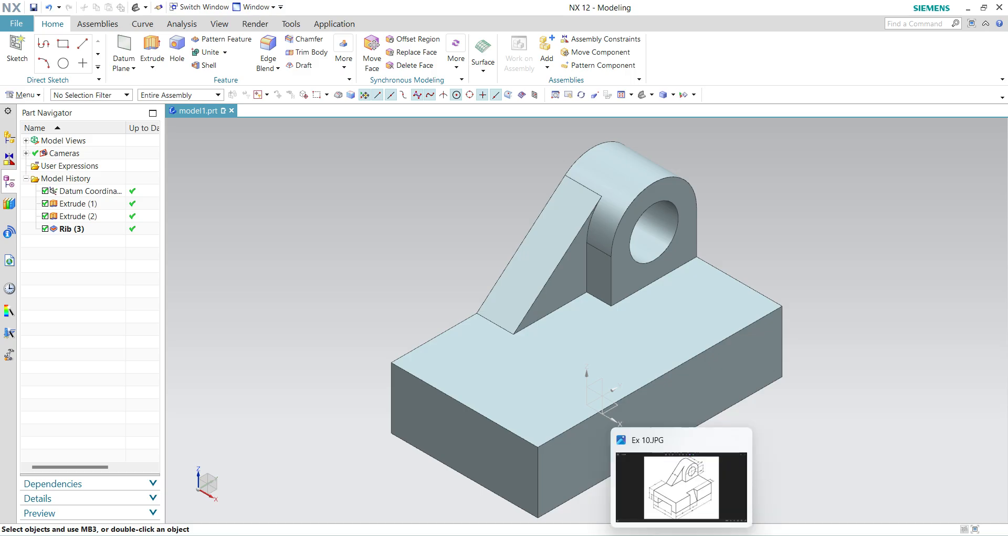
click(682, 483)
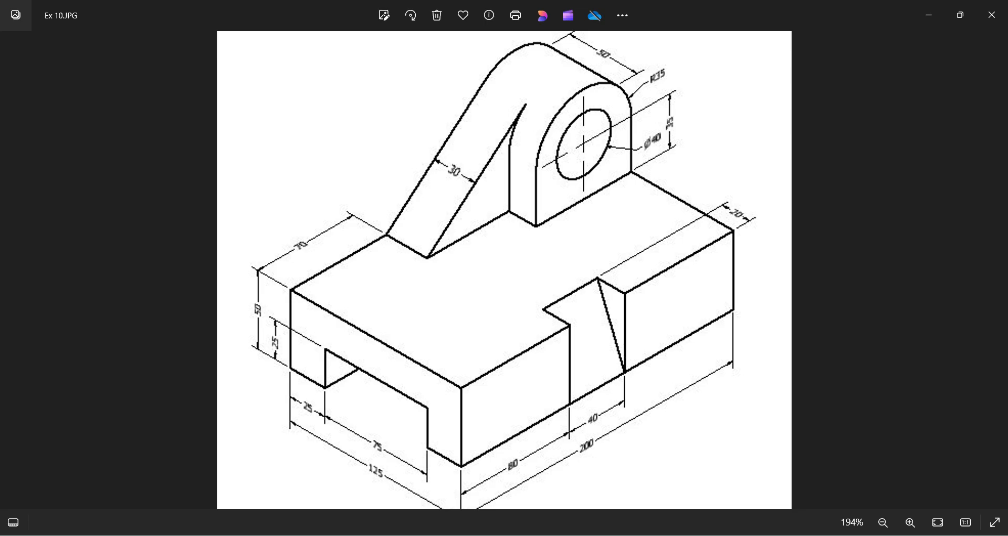
key(alt+Tab)
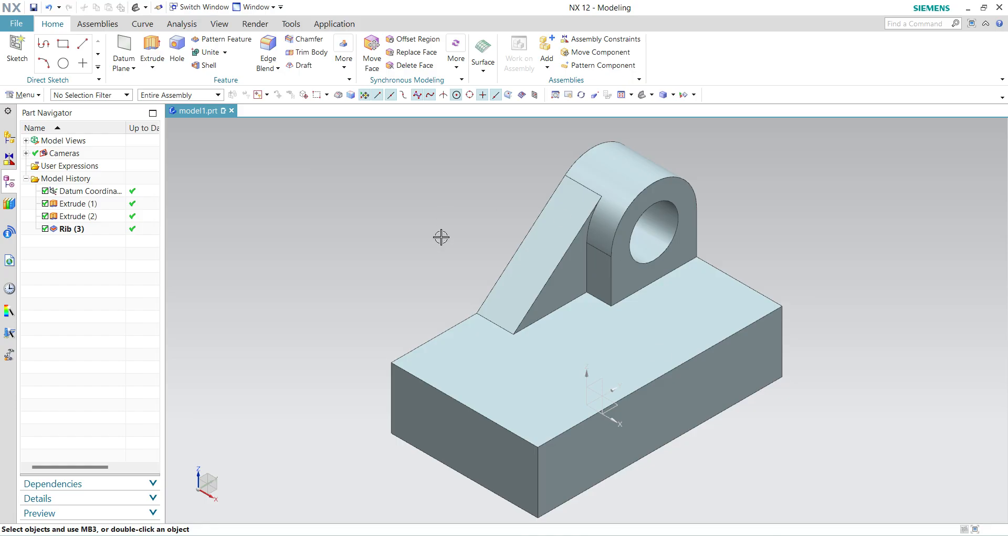
Start an Extrude with a sketch on the mid-length XZ datum plane and draw a closed triangle about 17 mm wide down to the block's lower outer corner
click(151, 50)
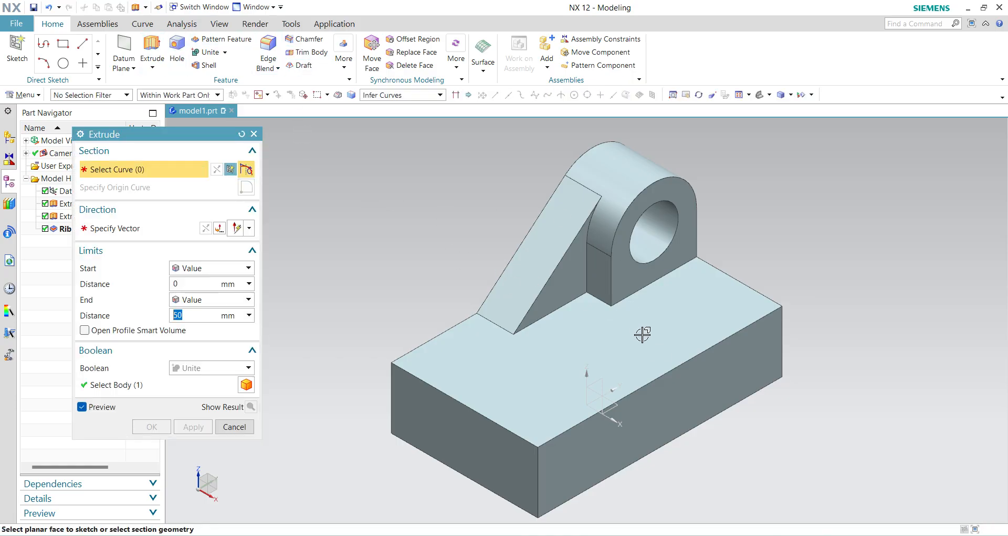
click(604, 401)
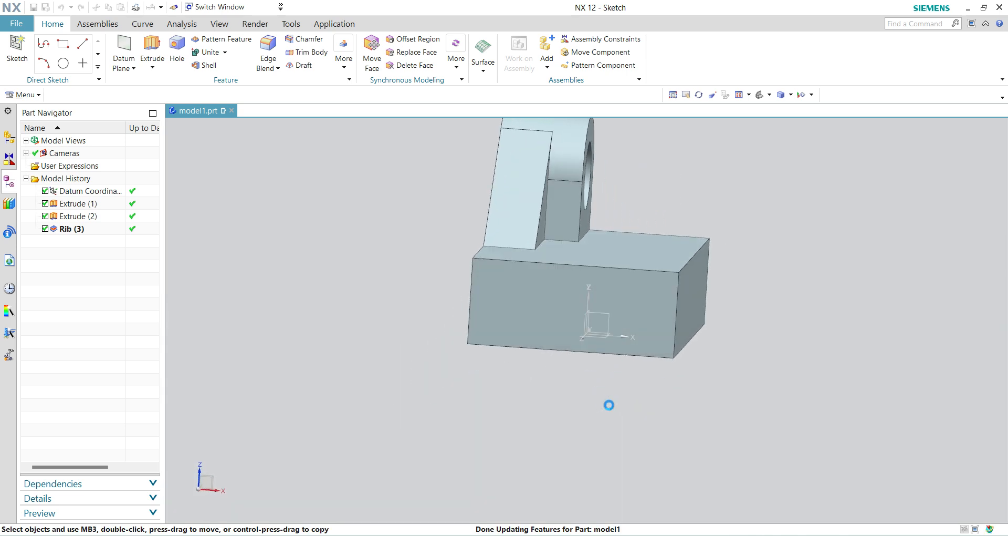
click(239, 50)
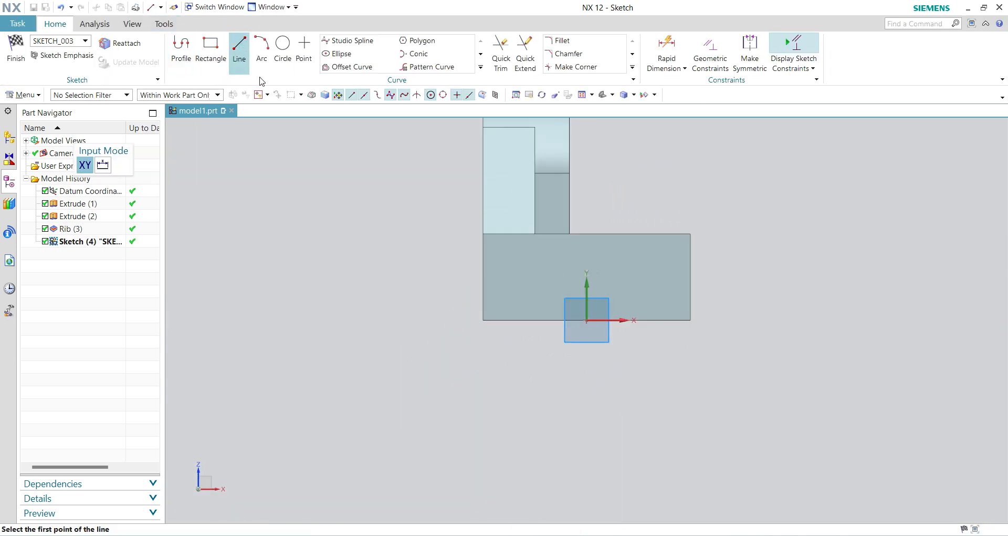
click(661, 233)
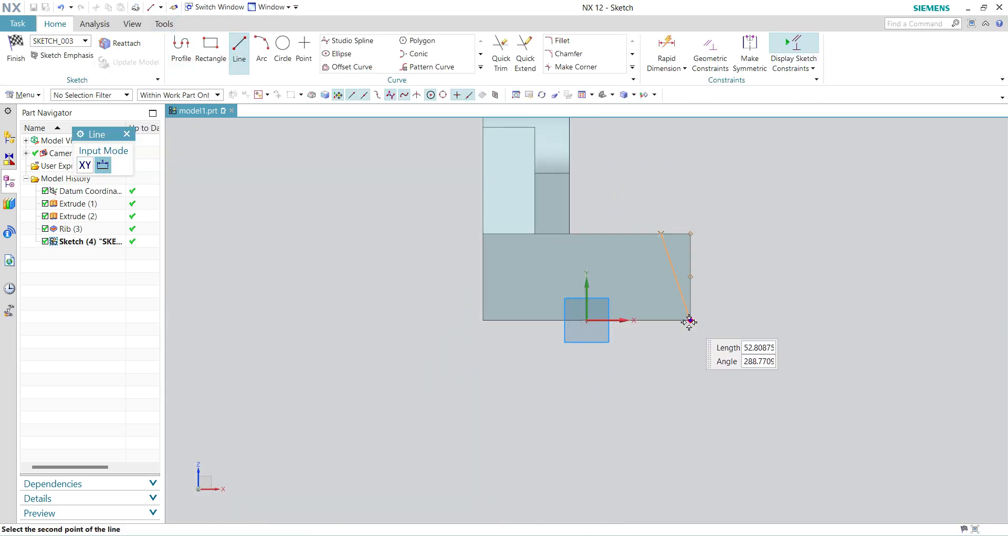
click(688, 322)
click(689, 321)
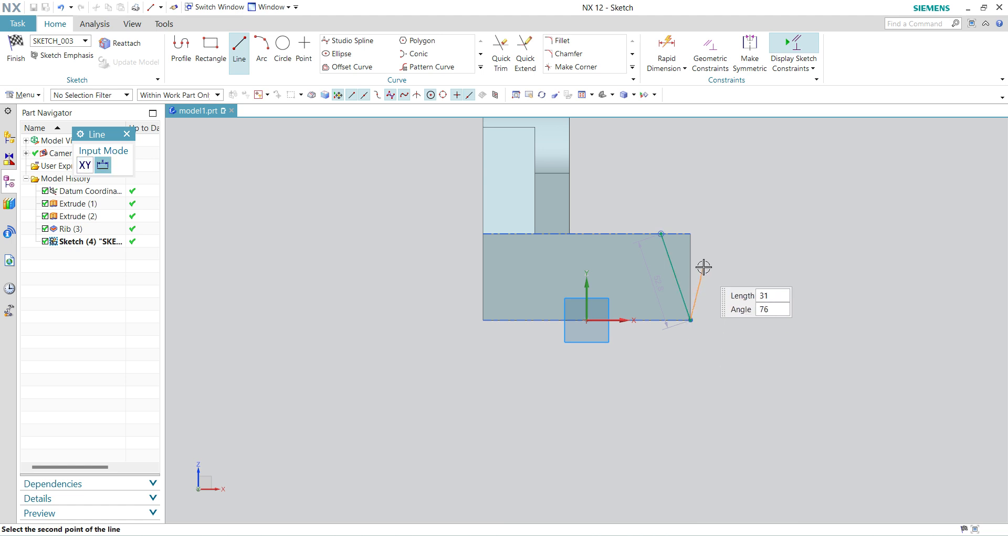
click(690, 234)
click(691, 234)
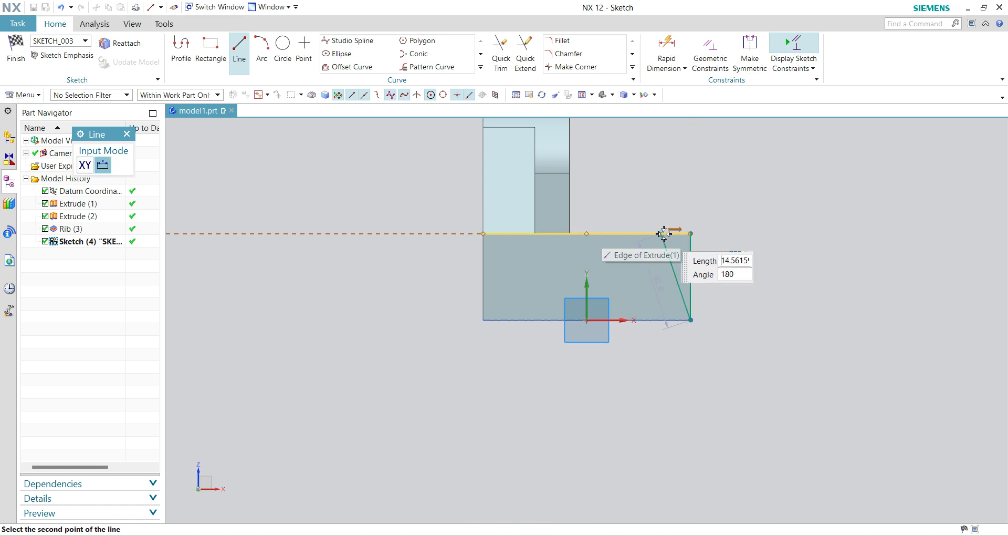
click(661, 233)
key(Escape)
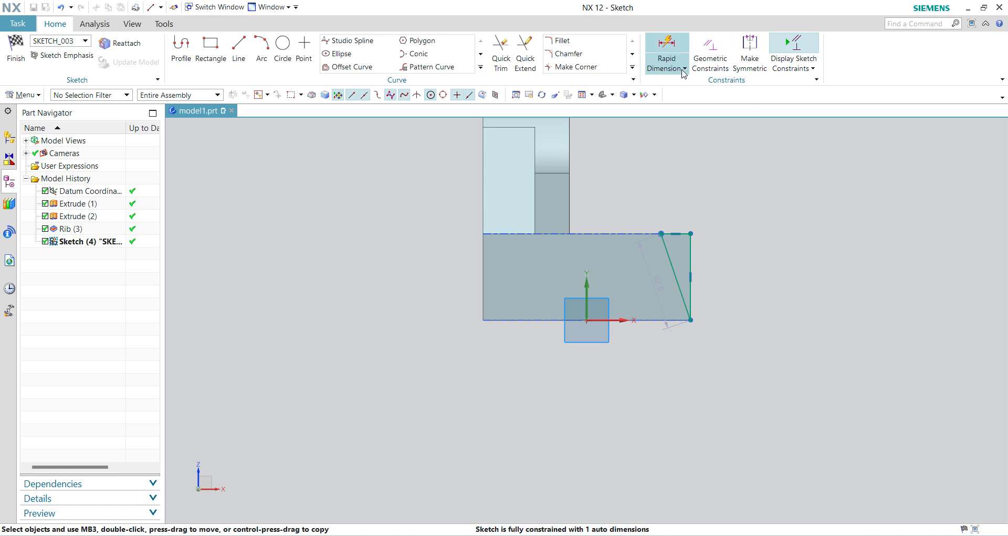
Dimension the triangle's upper edge to 20 mm and finish the sketch
click(670, 47)
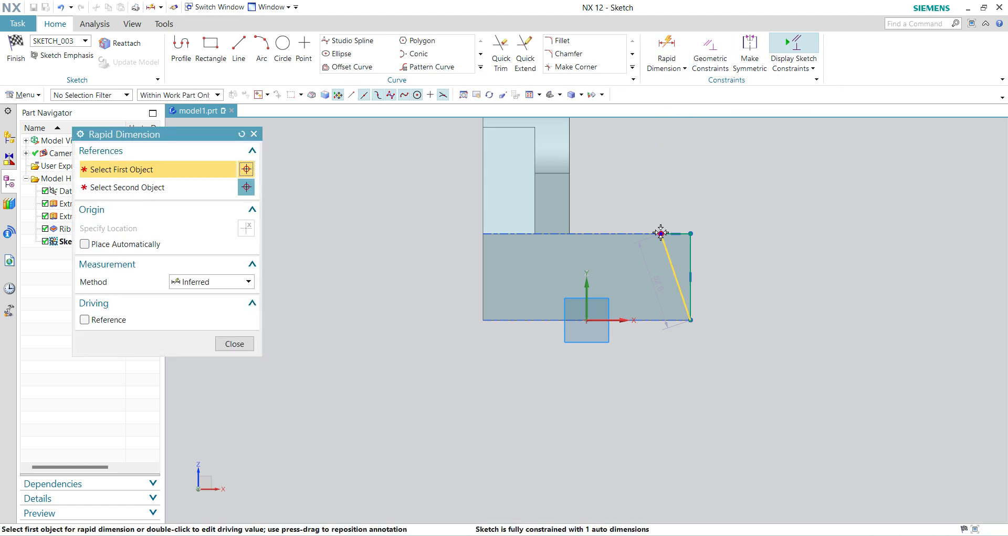
click(661, 232)
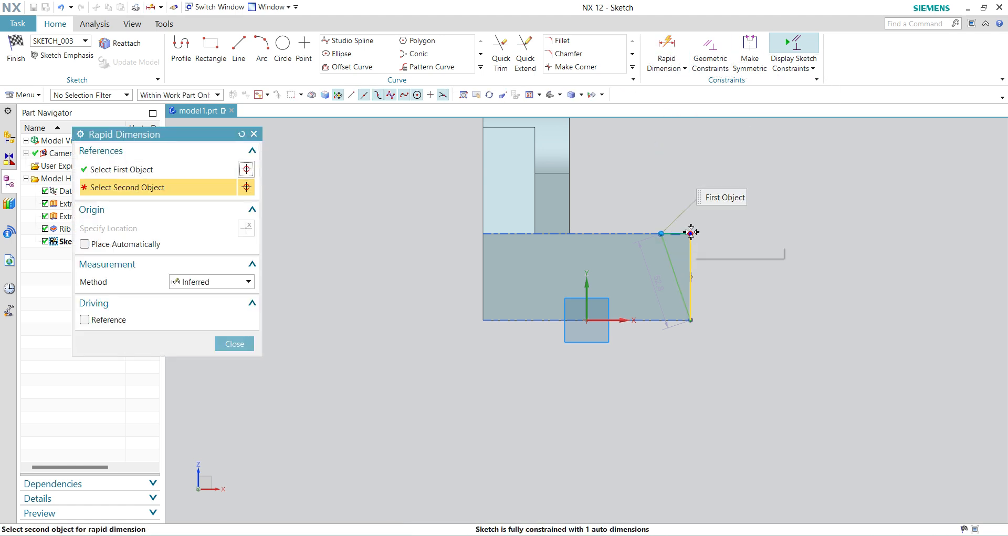
click(690, 233)
click(675, 200)
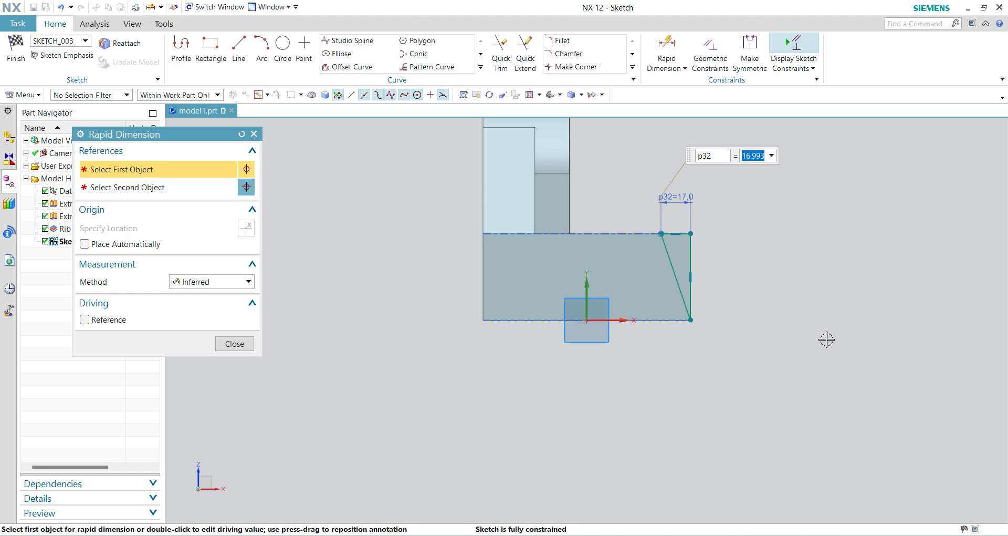
text(20)
key(Return)
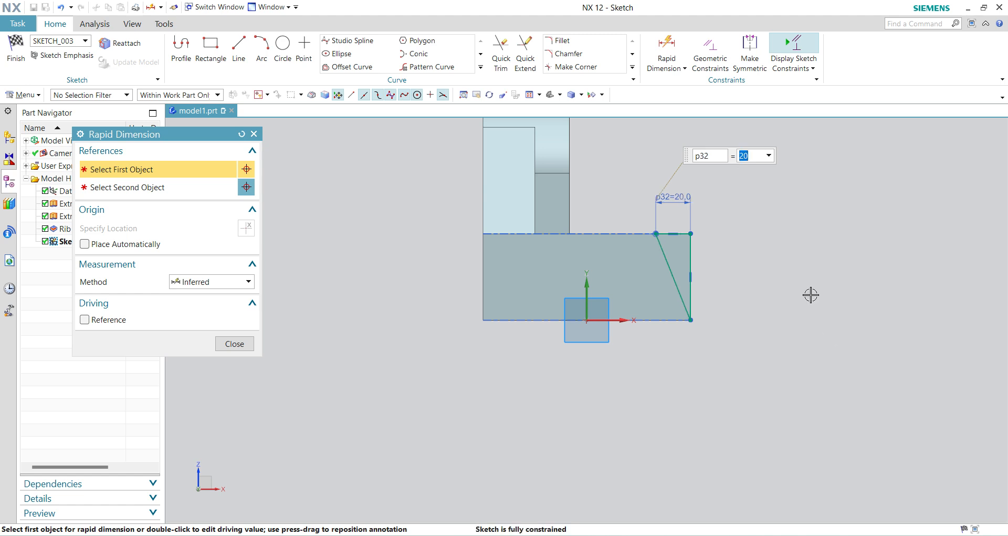
middle_click(850, 325)
middle_click(850, 341)
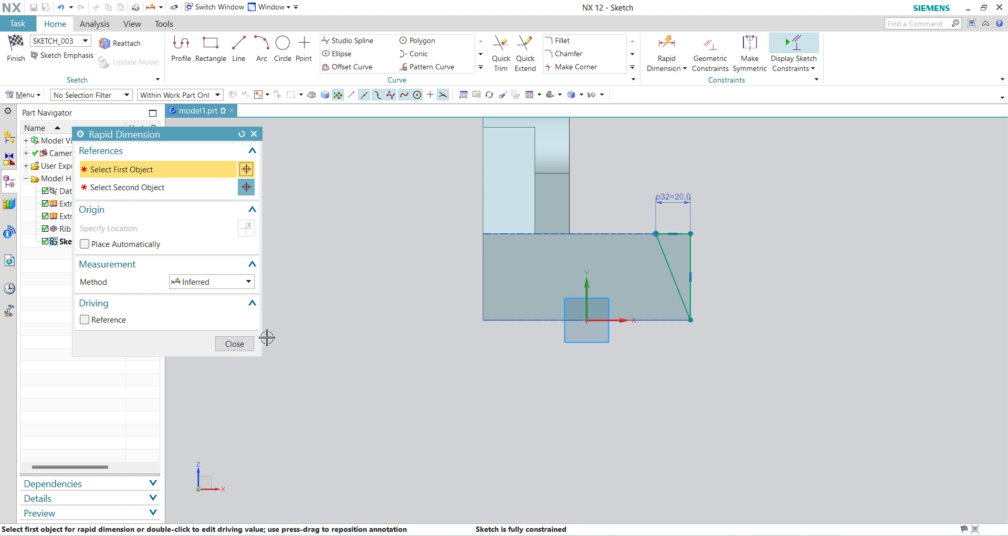
click(234, 343)
click(15, 48)
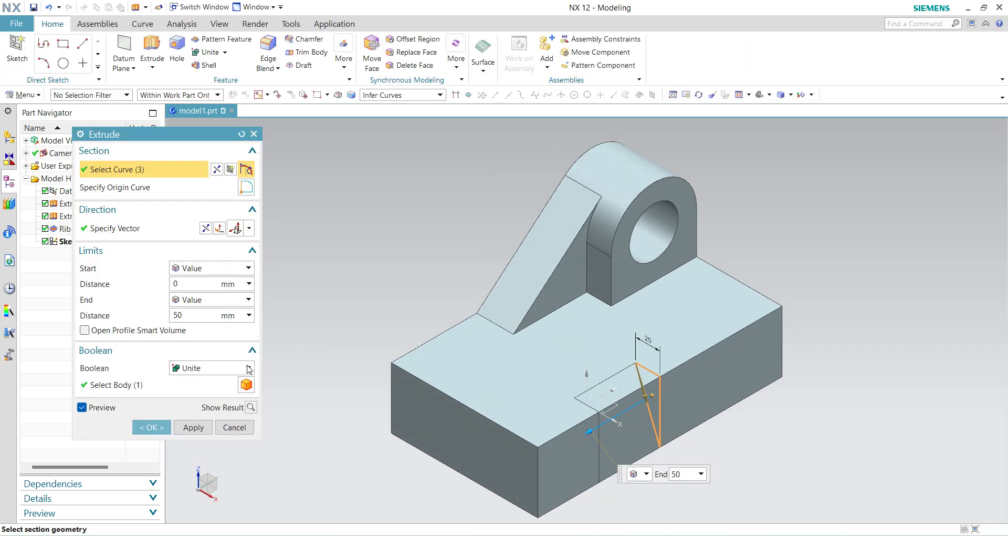
Extrude the triangle with a Symmetric Value of 20 mm and subtract it from the body to cut the side notch
click(249, 368)
click(224, 407)
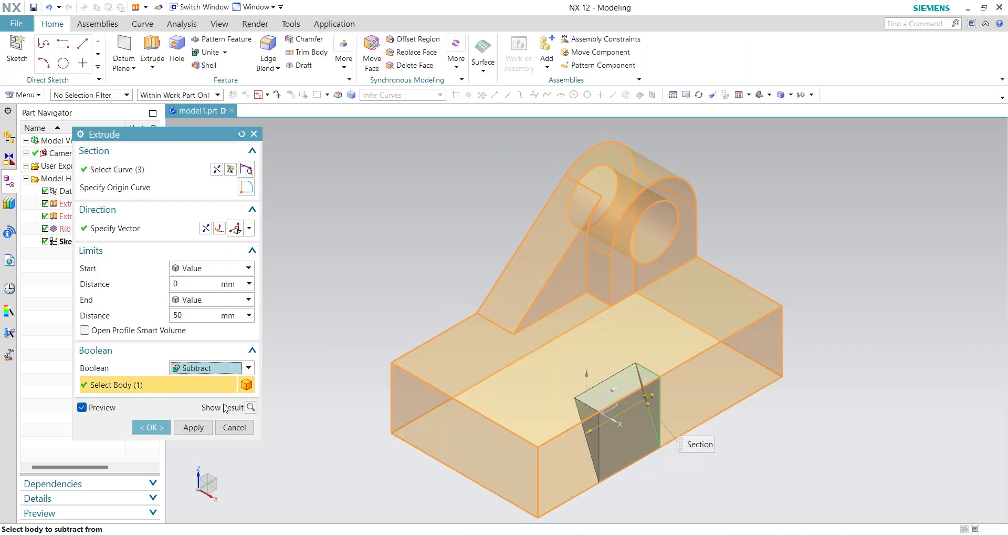
click(249, 301)
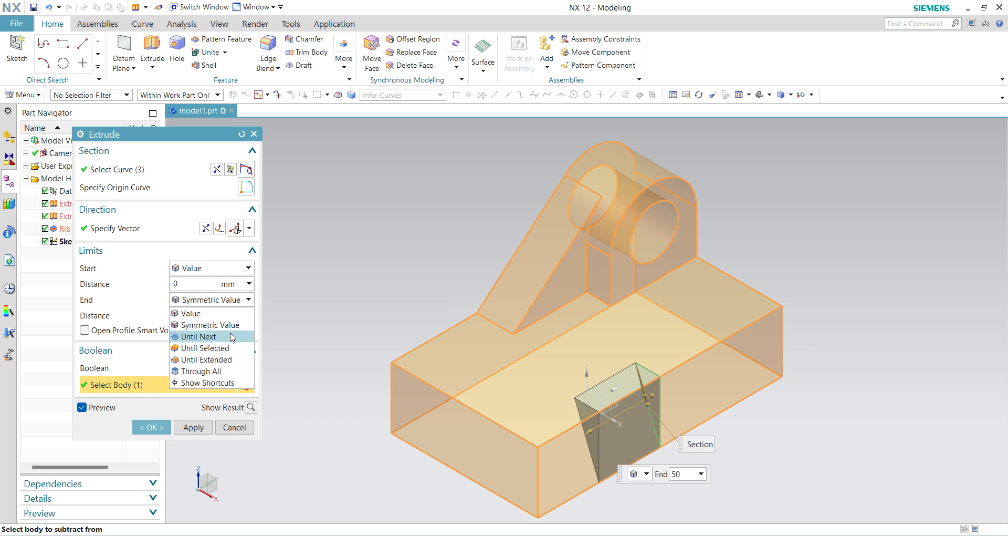
click(242, 326)
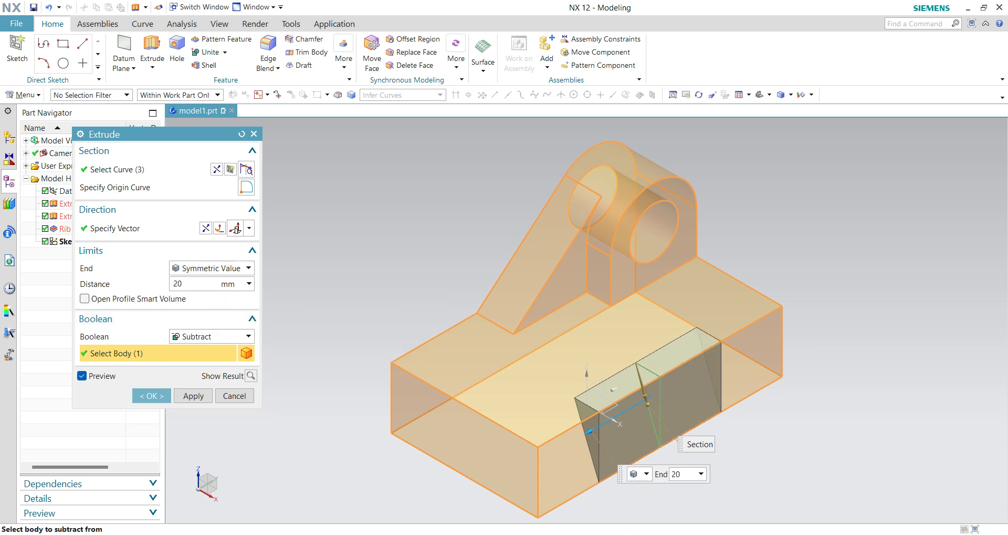
text(20)
key(Return)
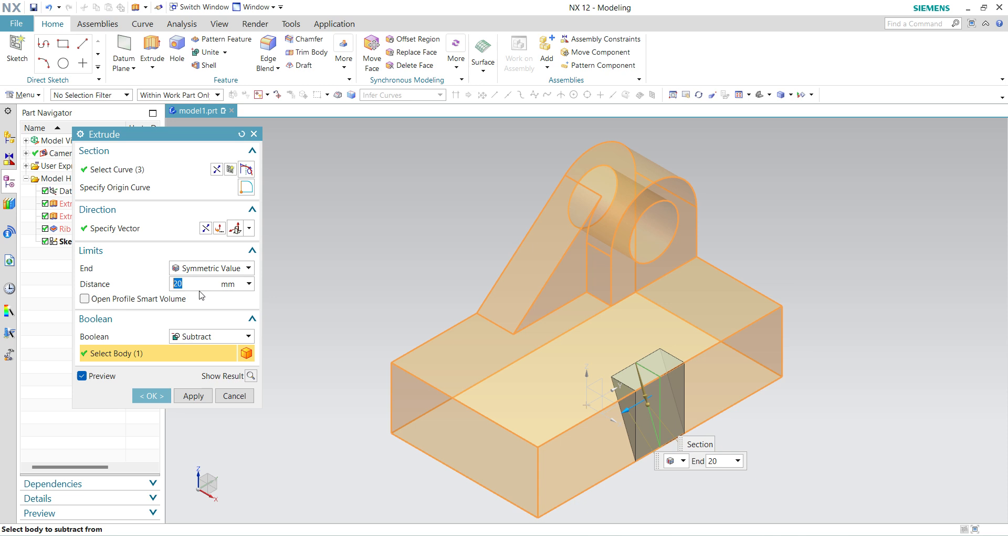
click(151, 395)
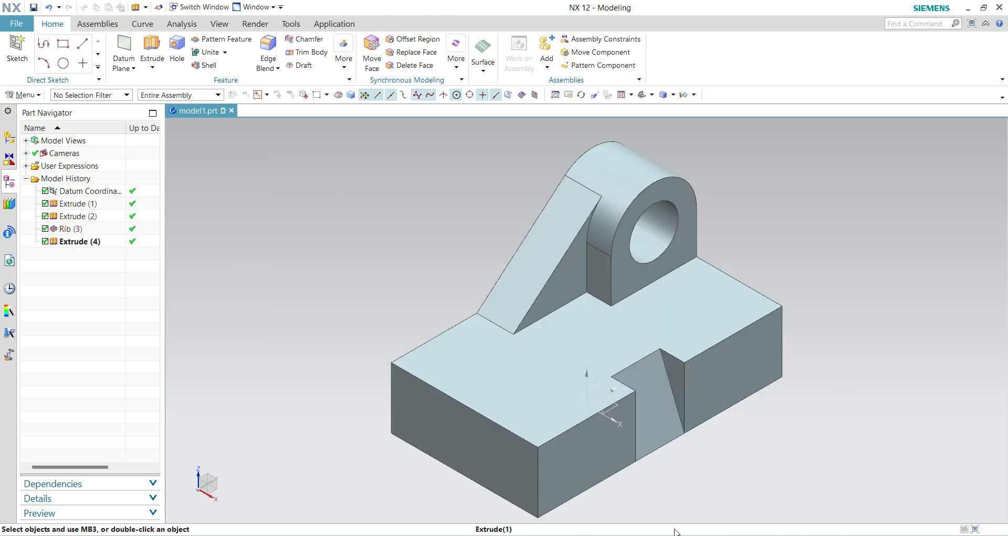
Start an Extrude sketch on the block's end face, consult the drawing, and draw a two-point rectangle about 69 mm wide on the lower edge
click(151, 45)
click(400, 433)
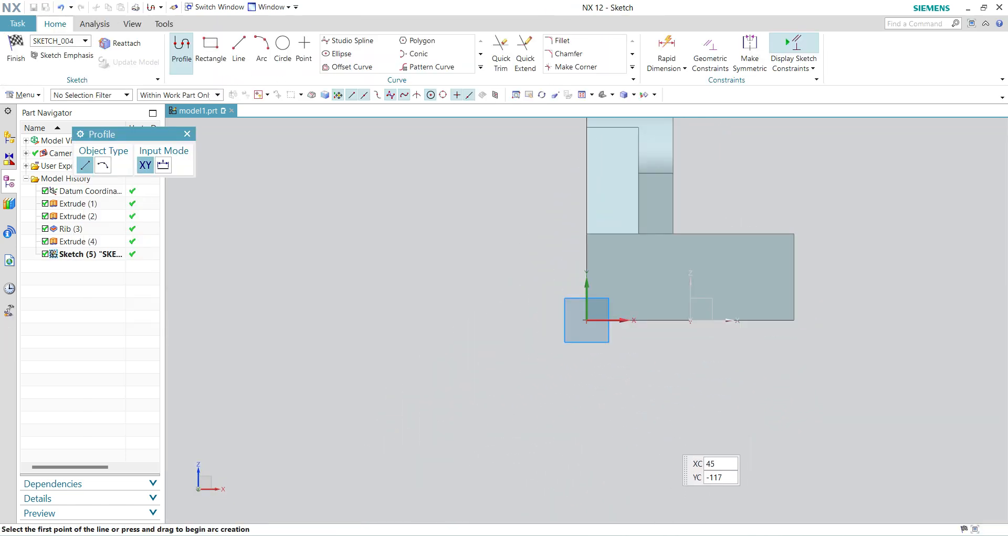
key(alt+Tab)
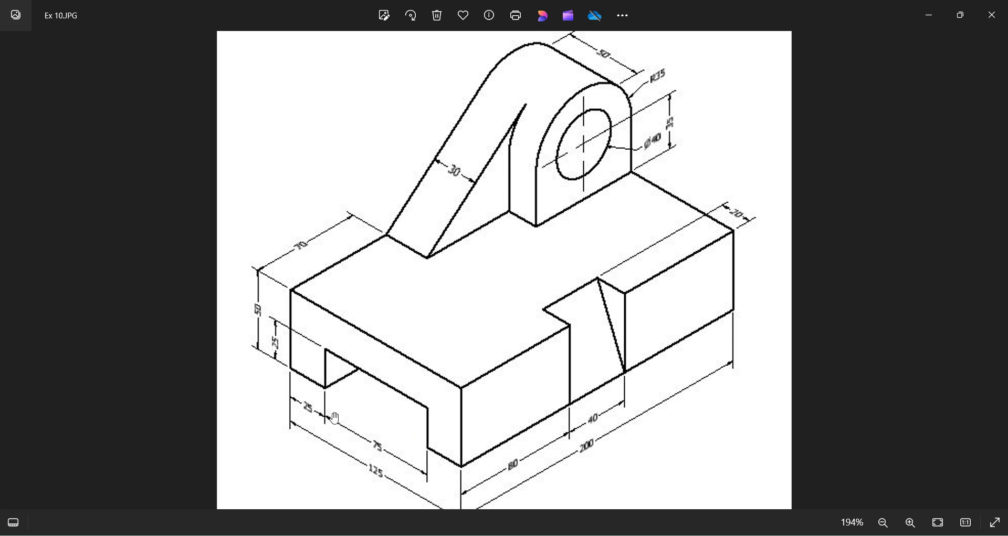
key(alt+Tab)
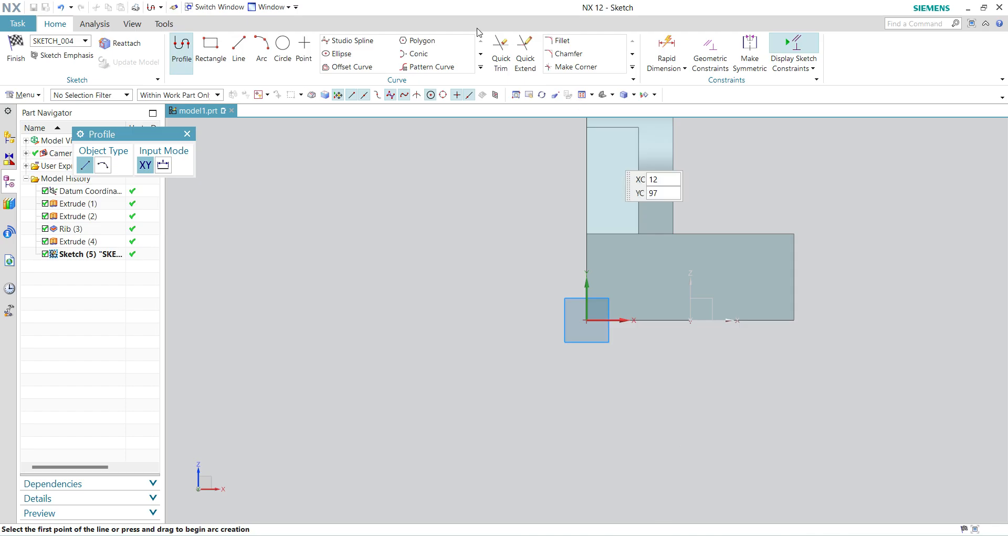
click(211, 50)
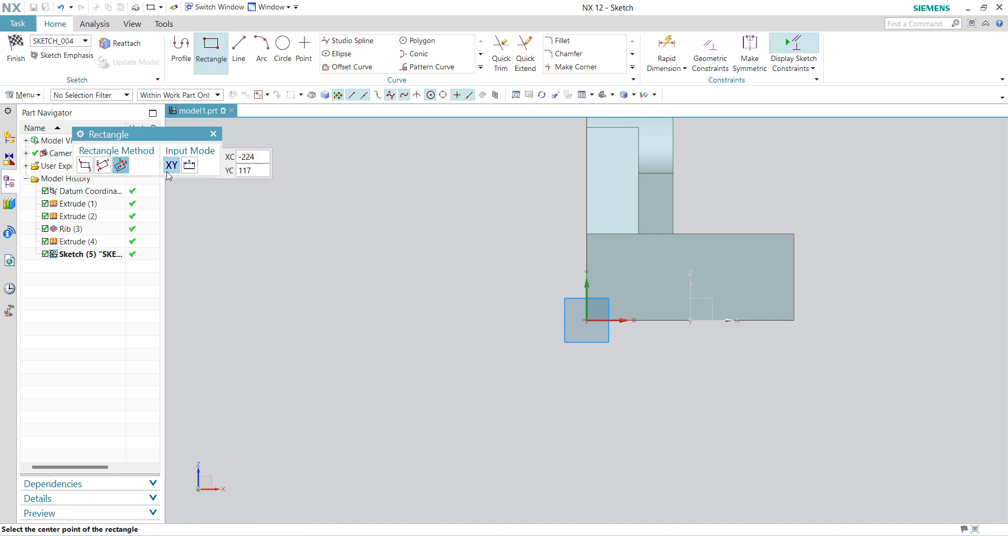
click(84, 165)
click(646, 320)
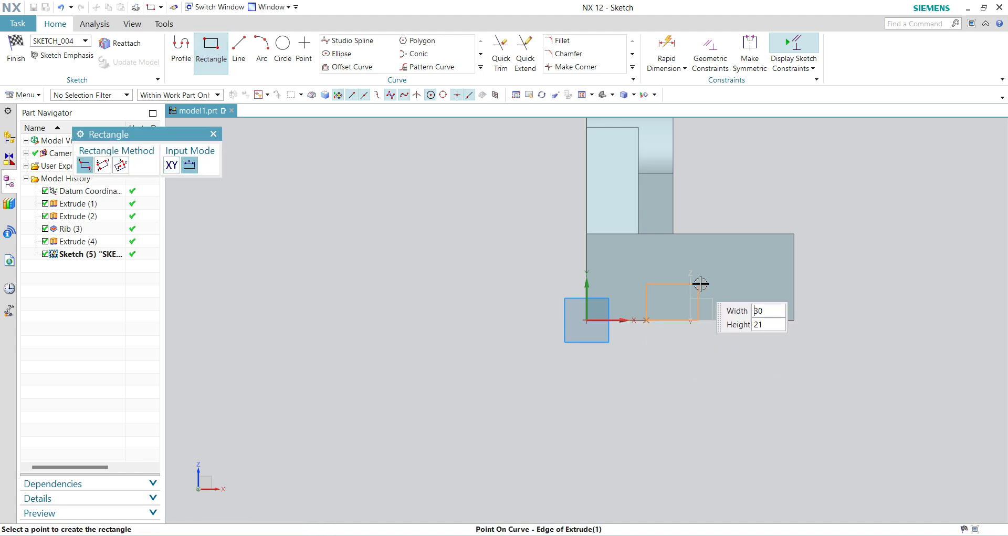
click(766, 277)
key(Escape)
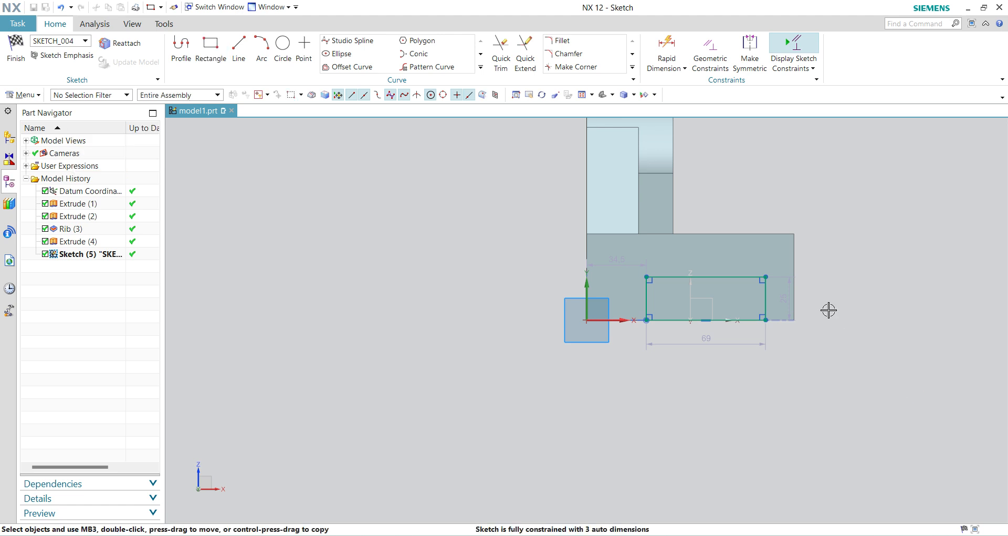
click(786, 291)
key(ctrl+j)
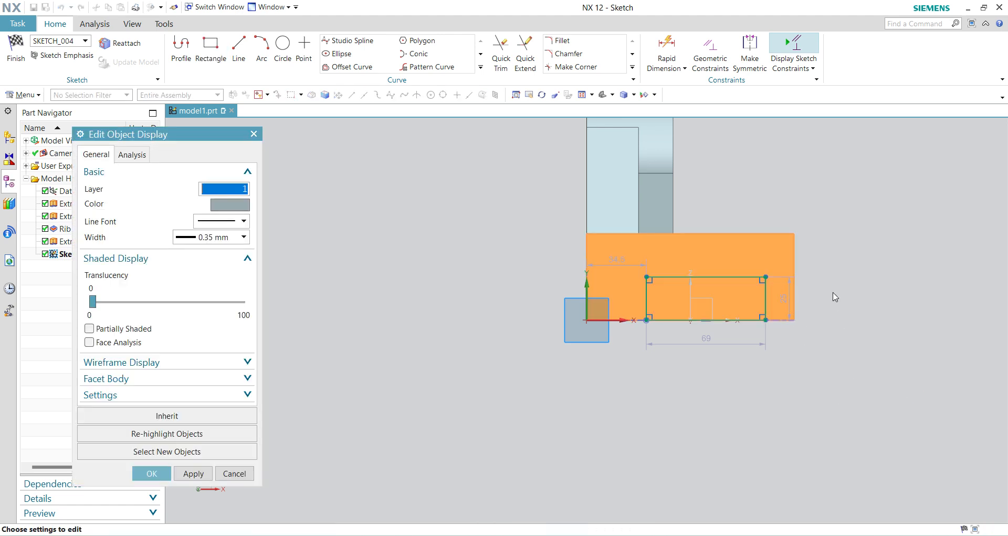
click(234, 473)
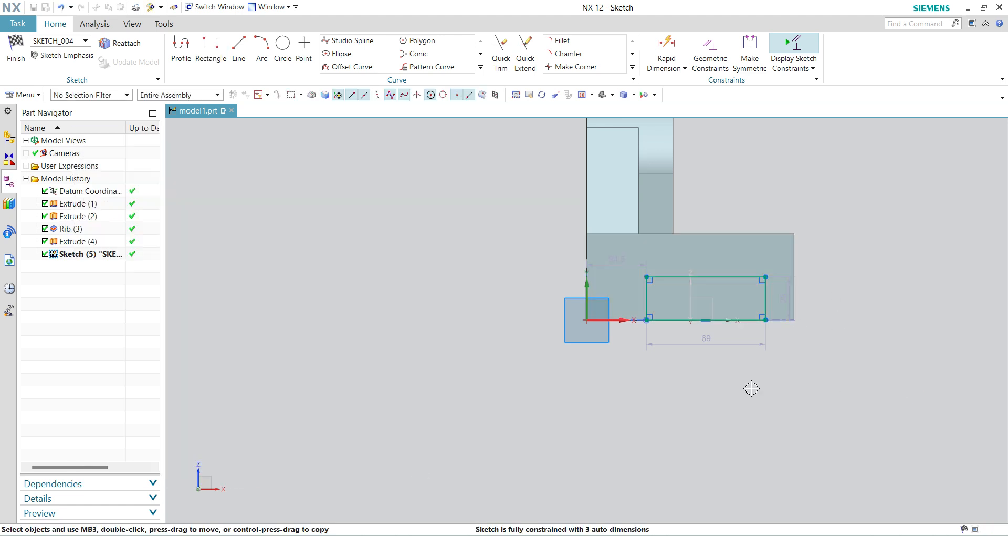
Set the width of the slot rectangle on the block's lower edge to 75 mm
scroll(847, 320, down, 3)
scroll(848, 312, up, 4)
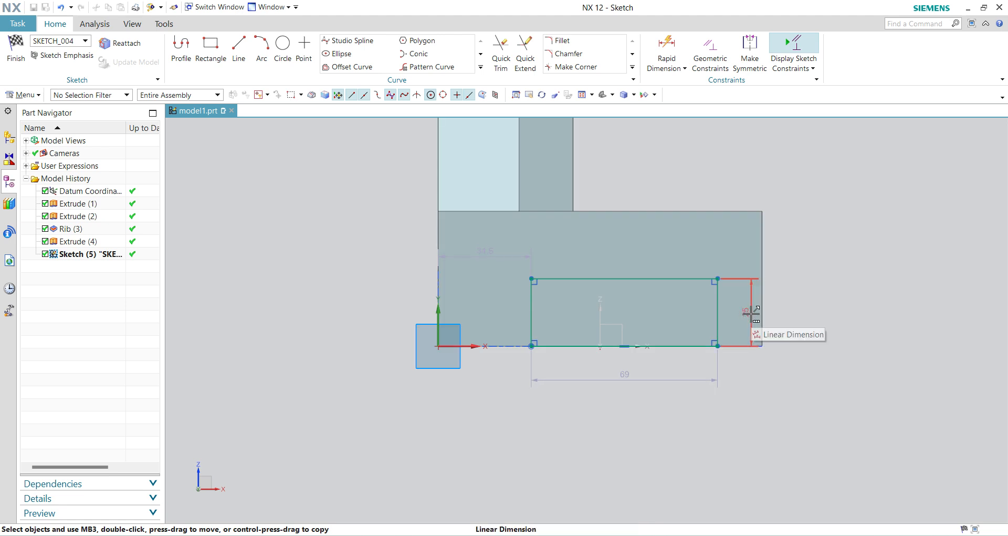
double_click(624, 374)
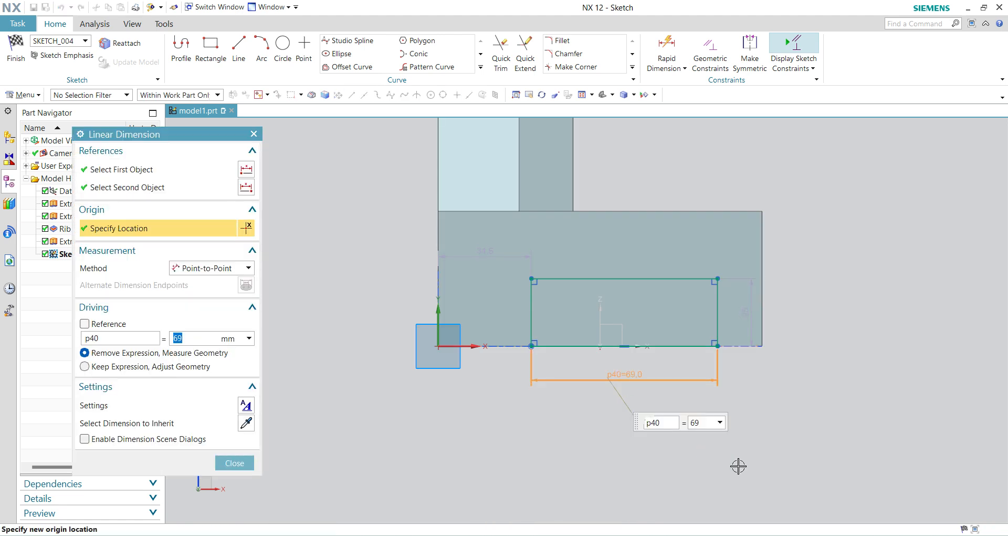
text(75)
key(Return)
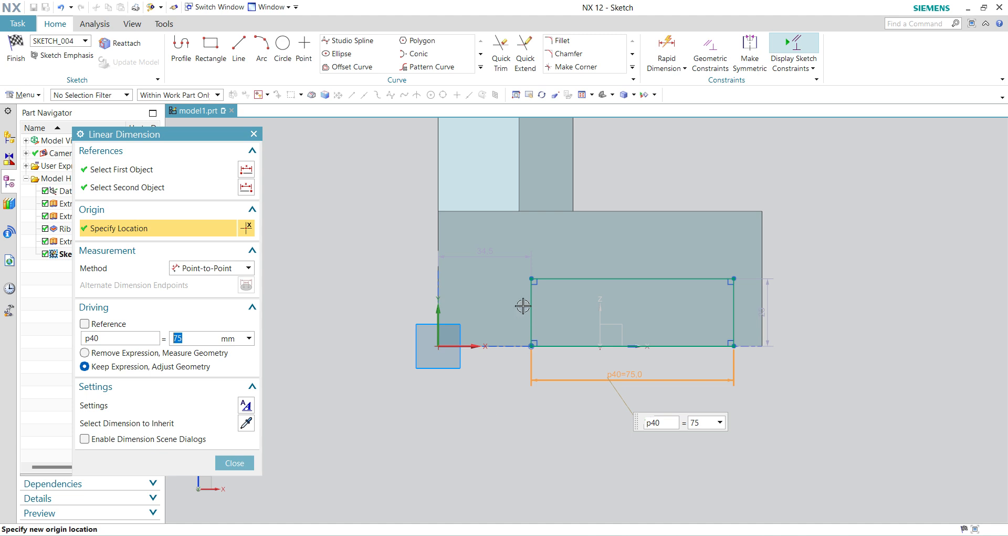
Set the rectangle's offset from the block's side edge to 25 mm and place the offset and height dimensions outside the block outline
double_click(488, 251)
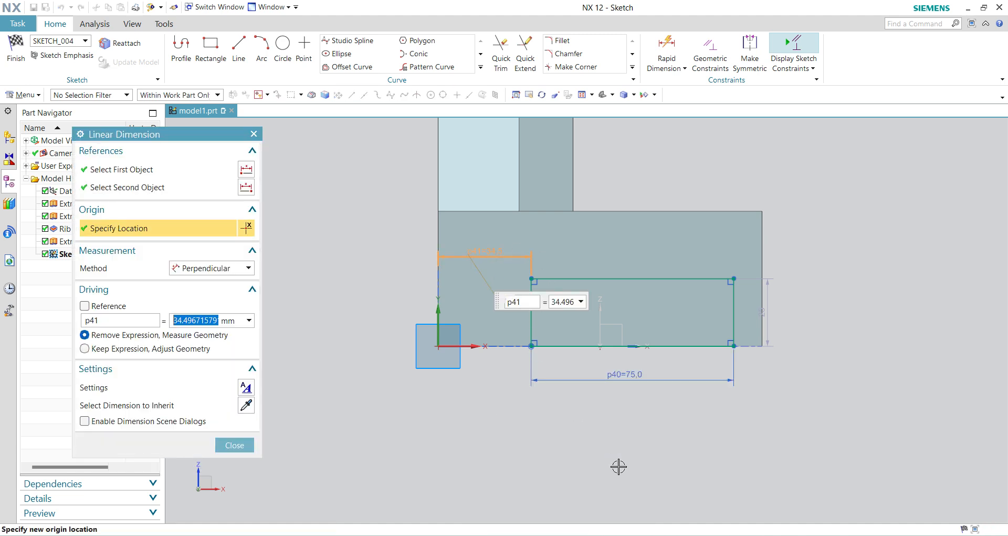
text(72)
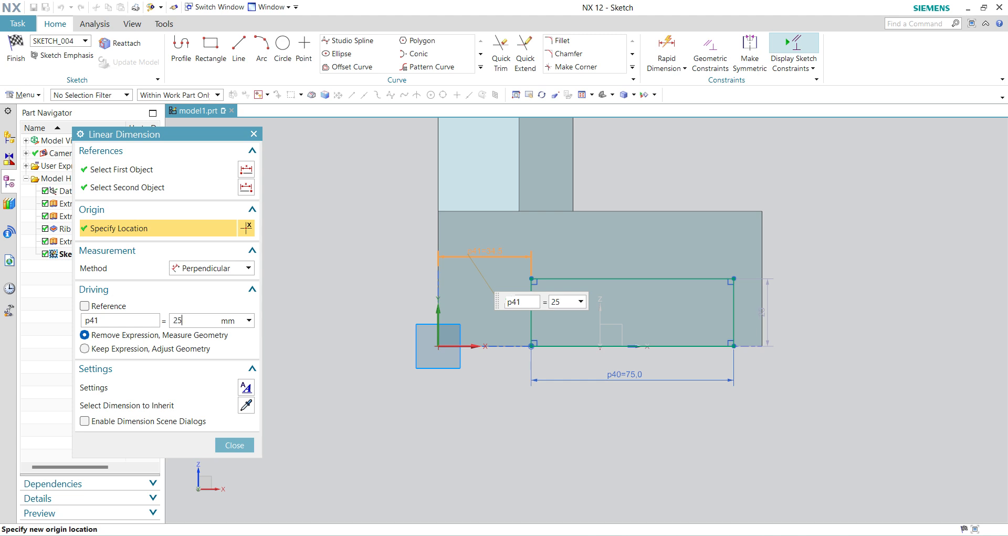
key(Return)
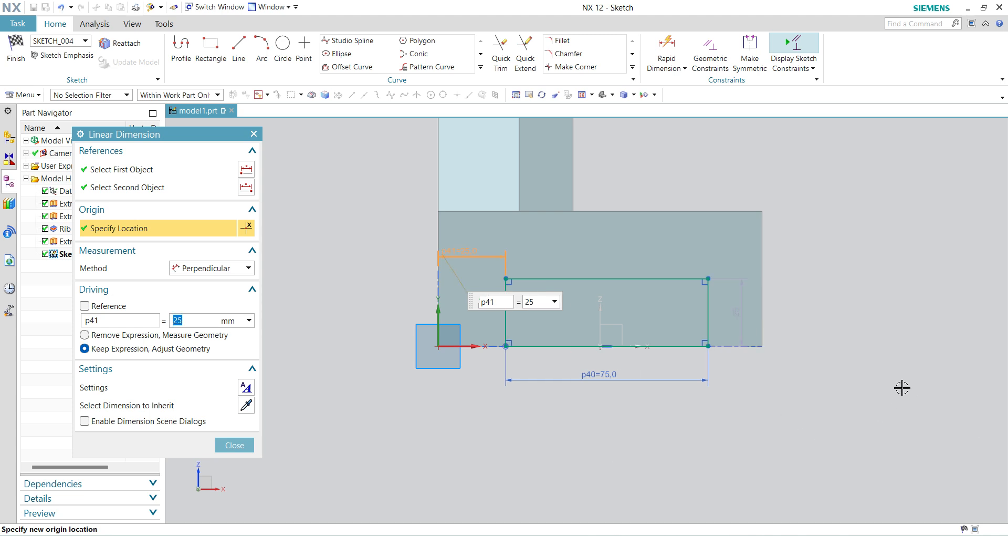
click(532, 424)
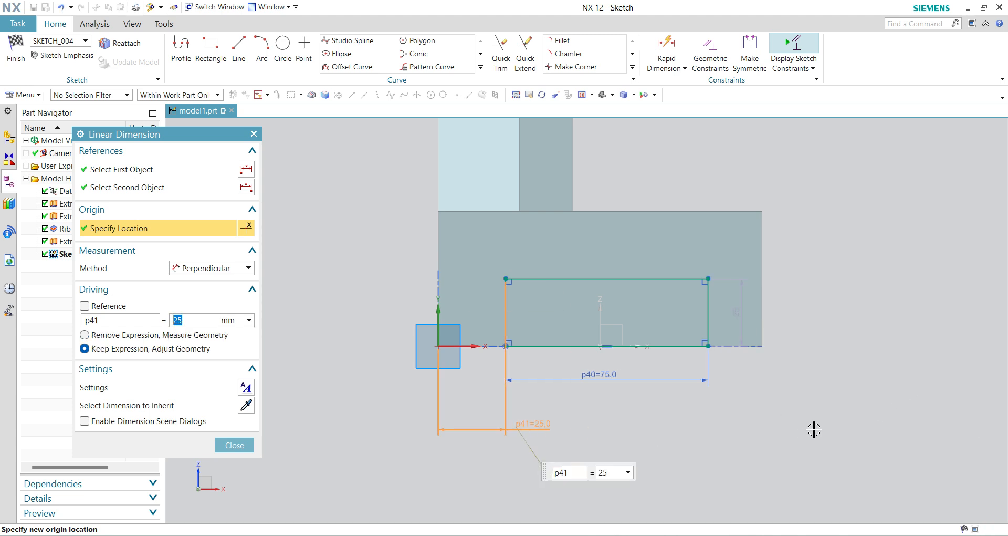
click(845, 423)
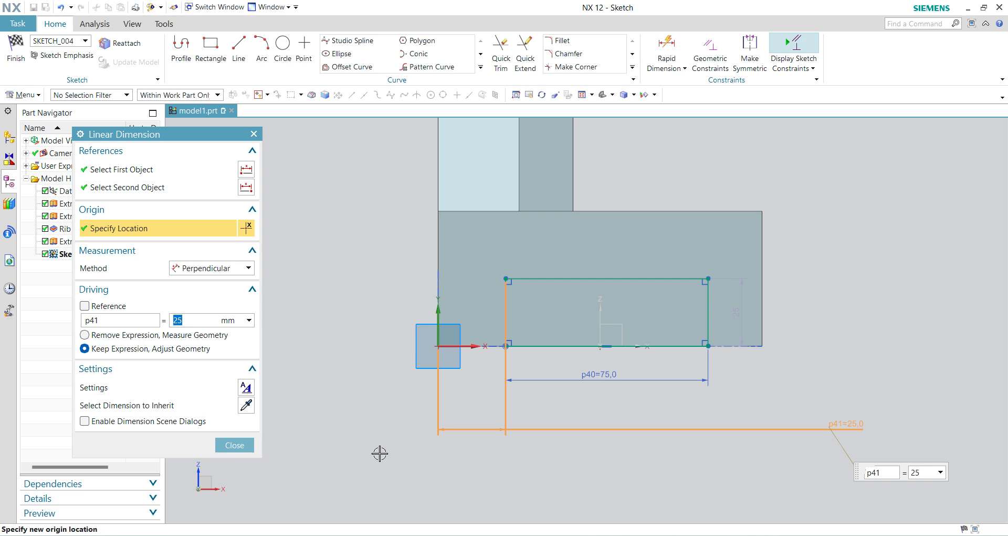
click(358, 444)
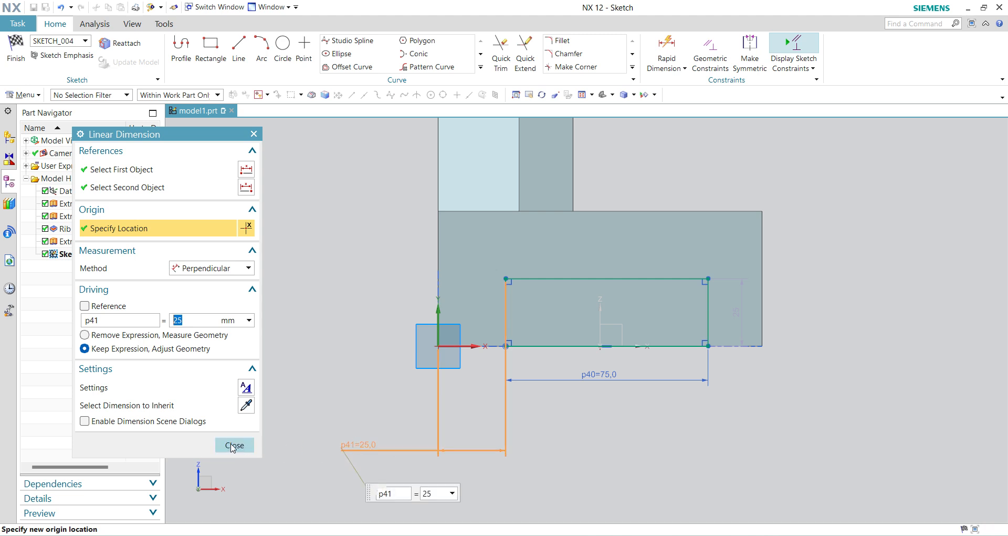
click(234, 445)
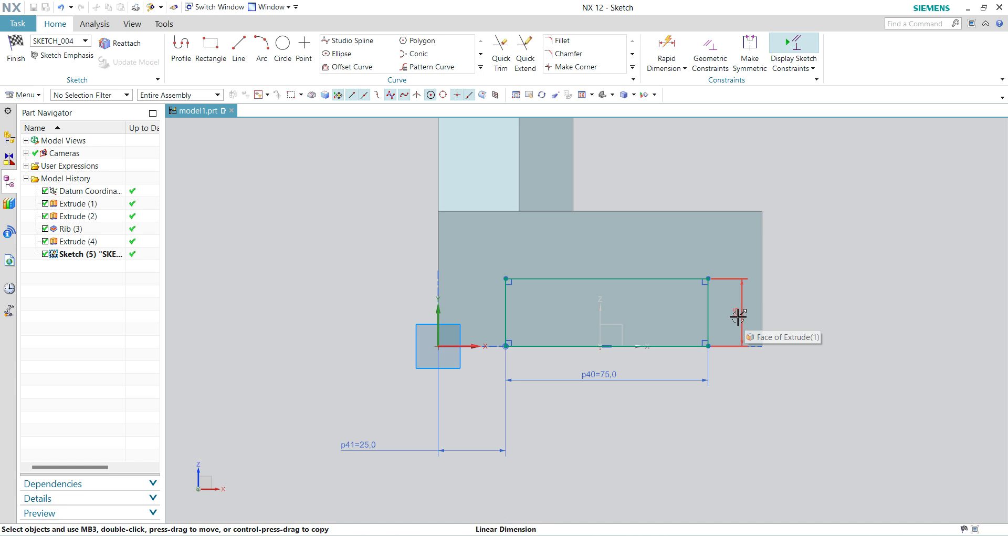
drag(739, 315, 796, 314)
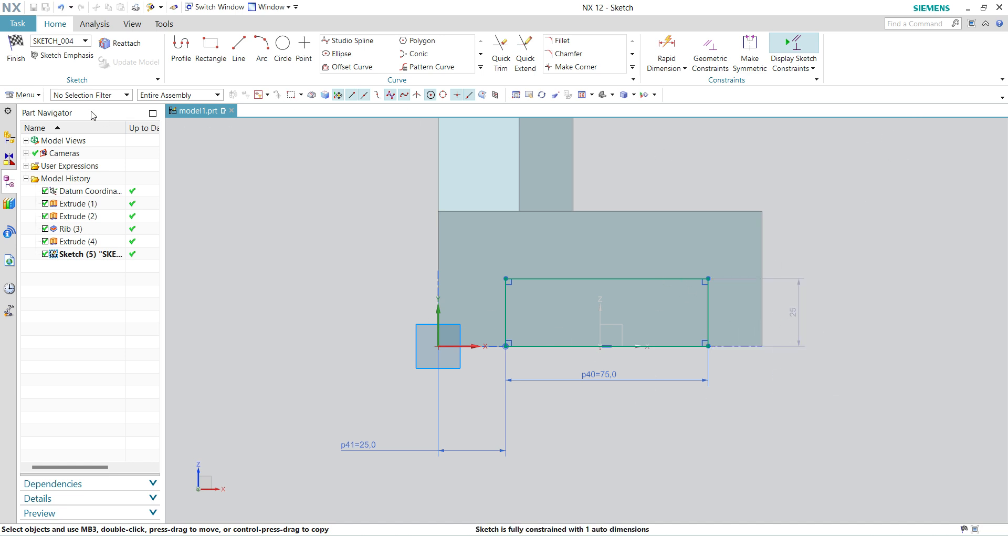
Finish the sketch and extrude the rectangle in the reversed direction Until Selected at the block's opposite end face, subtracting it from the body
click(12, 49)
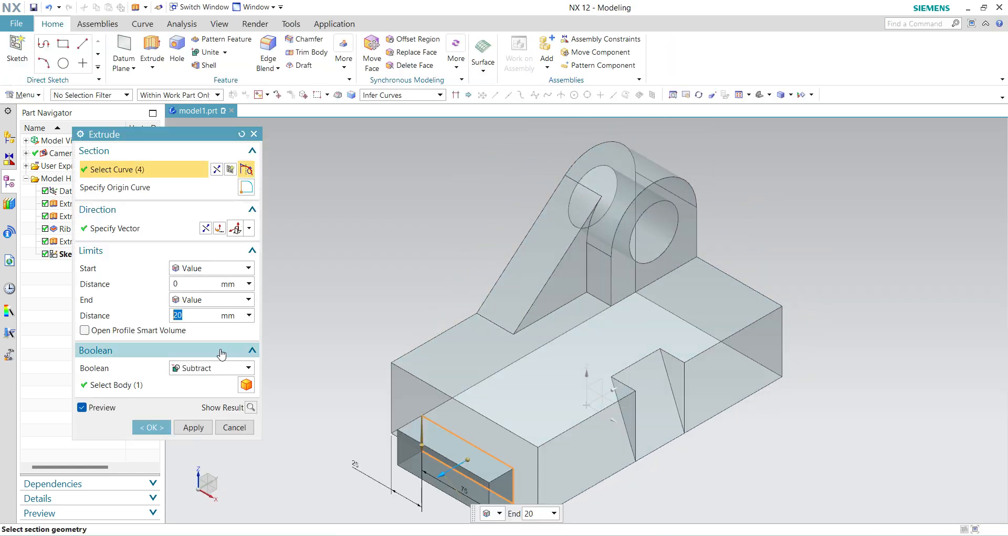
click(207, 228)
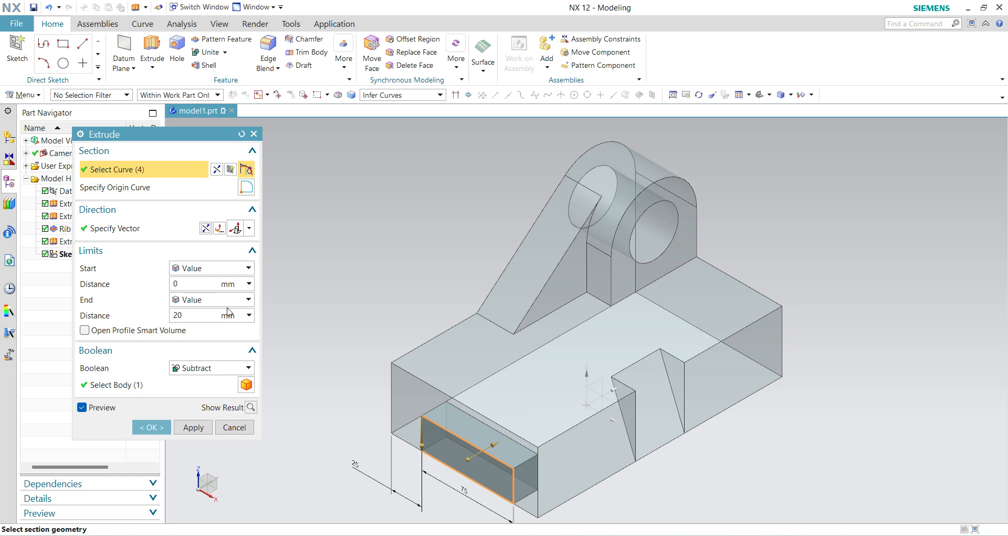
click(248, 300)
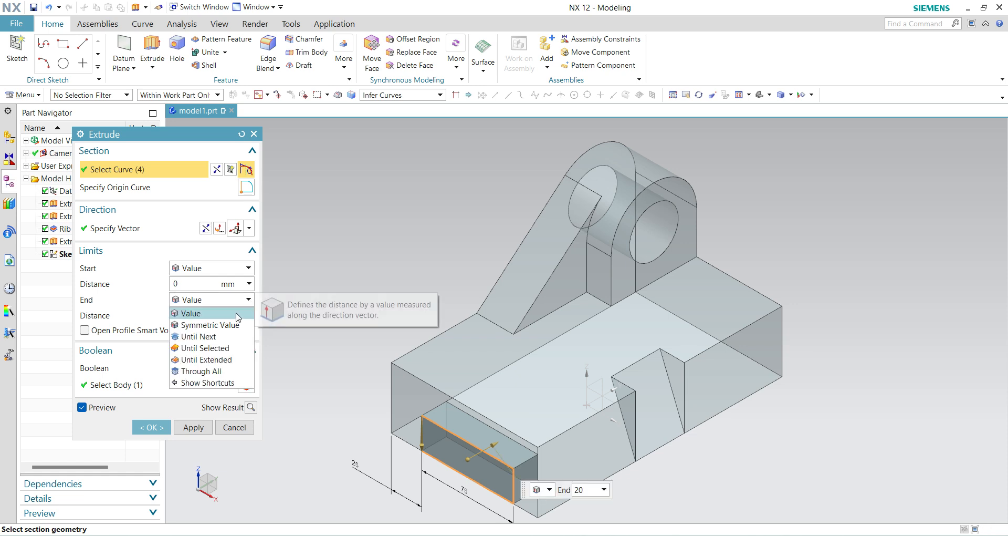
click(228, 348)
middle_drag(792, 391, 767, 100)
click(737, 347)
middle_drag(765, 429, 828, 417)
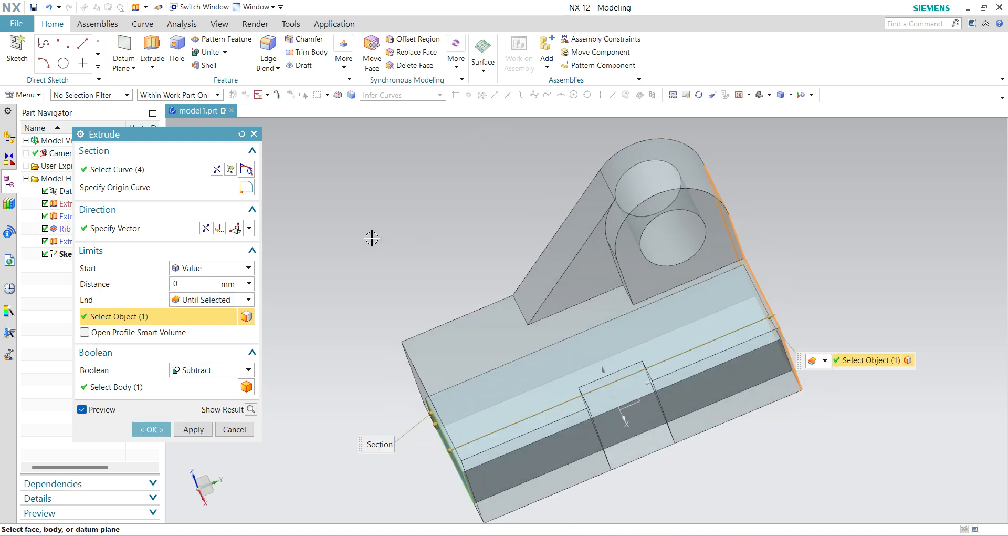
click(150, 428)
middle_drag(395, 347, 429, 321)
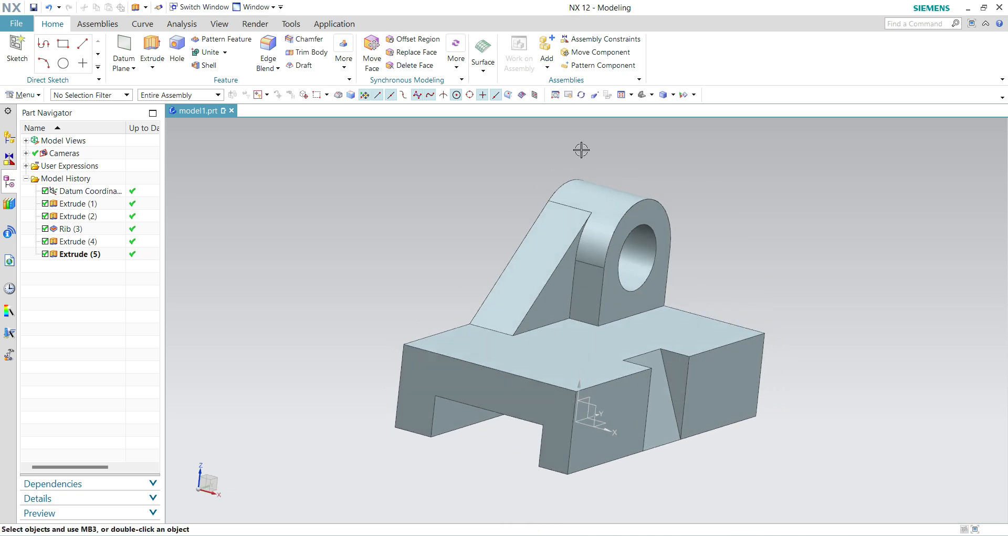
Restore the isometric view, switch to the Ex 10.JPG drawing, place it beside the model and compare the two
click(652, 98)
click(682, 126)
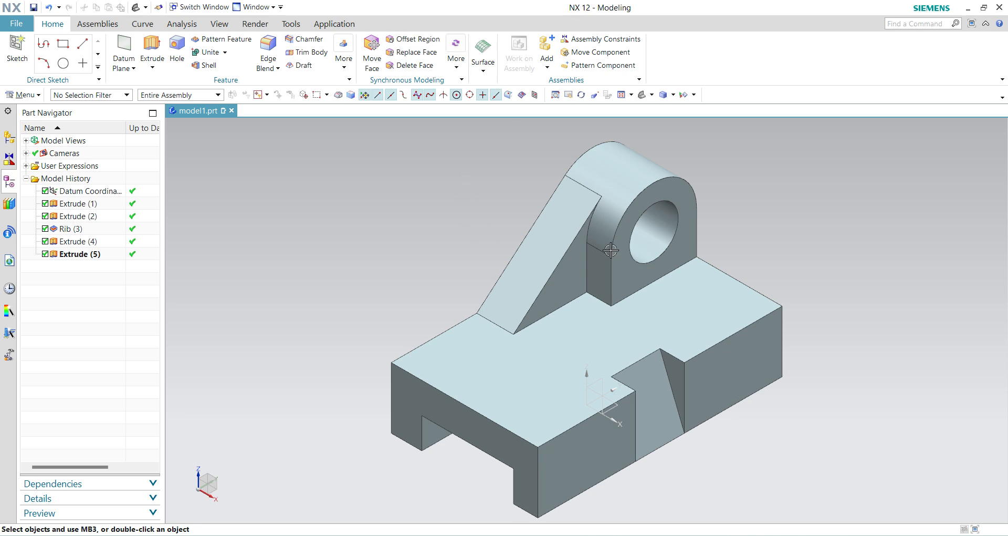
click(651, 95)
ctrl+middle_drag(840, 433, 616, 400)
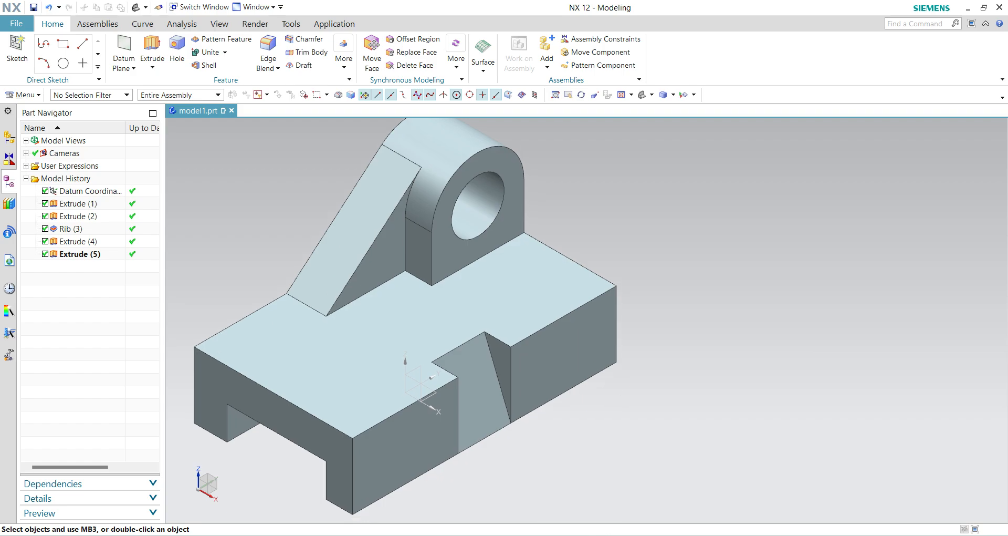
key(alt+Tab)
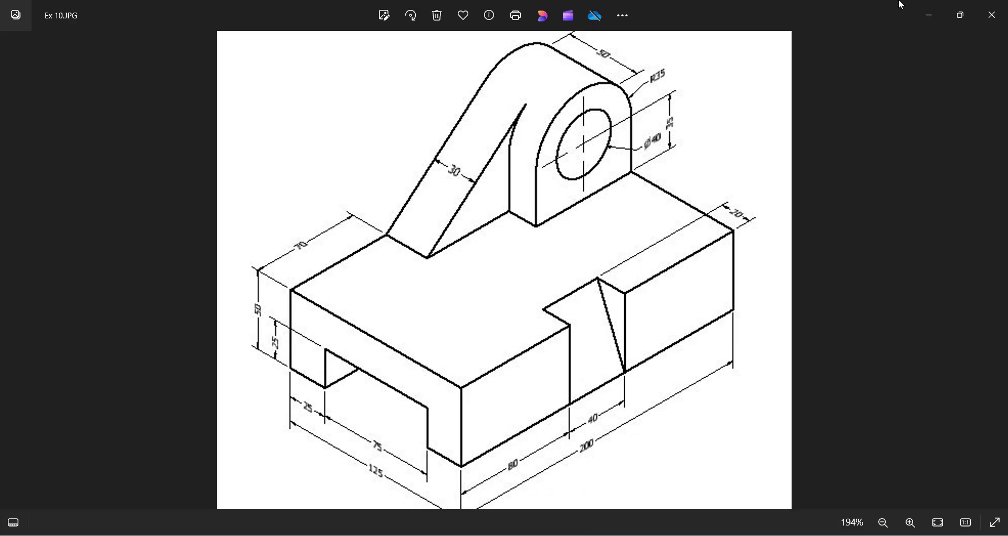
click(960, 15)
drag(707, 108, 905, 140)
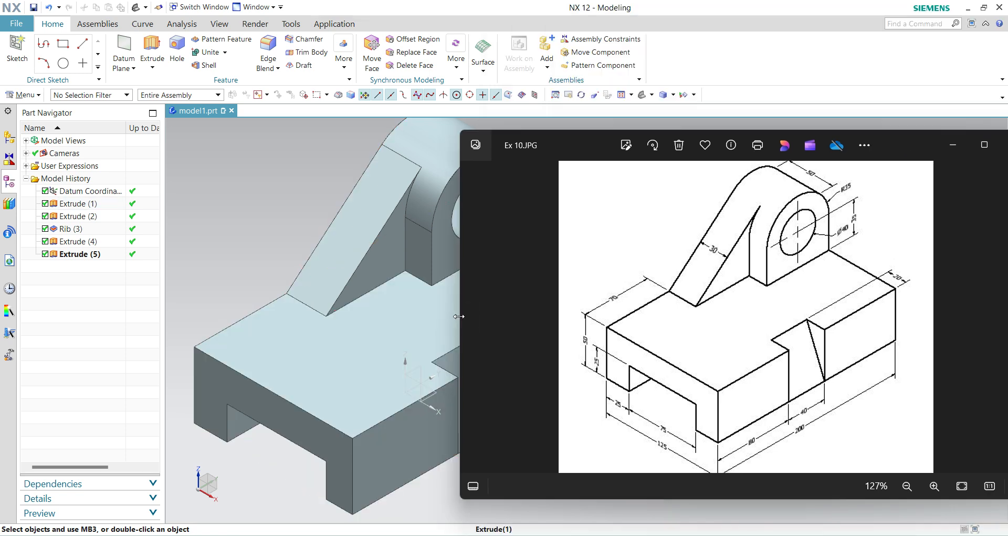
drag(461, 298, 619, 290)
click(592, 180)
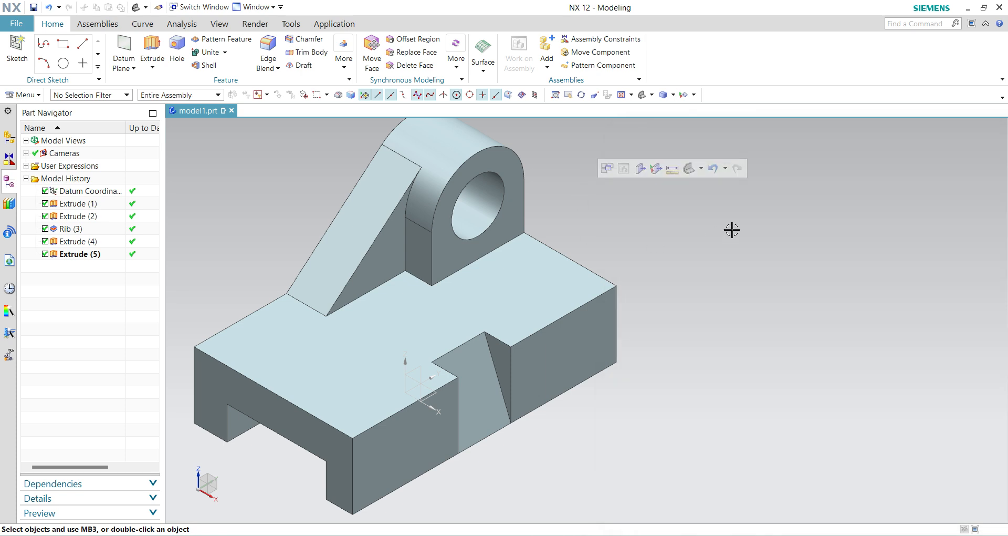
click(23, 95)
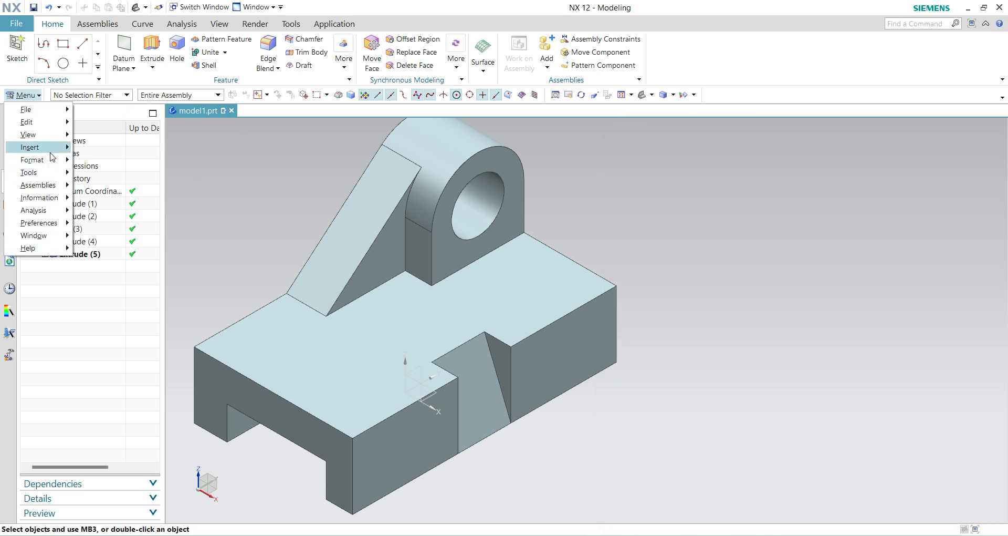
mouse_move(67, 174)
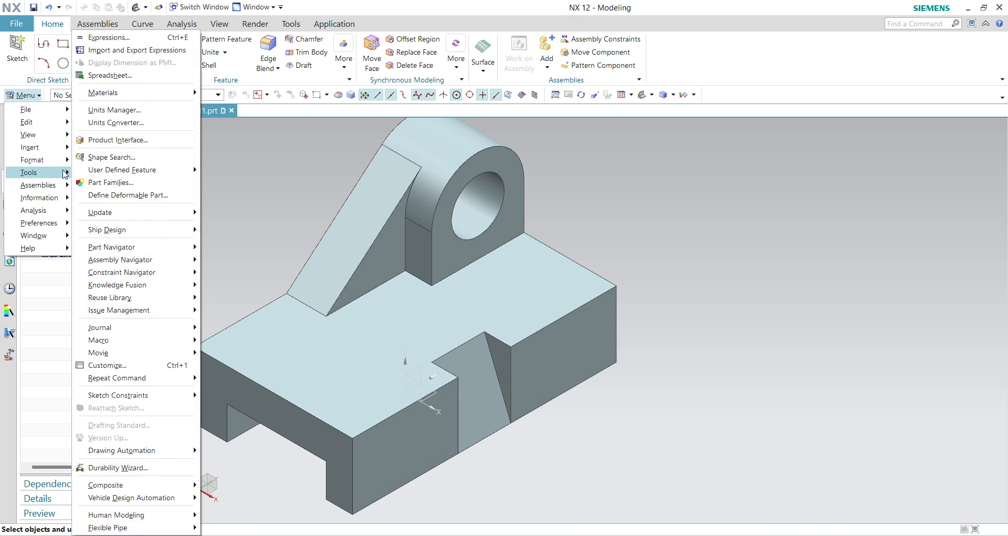
key(Escape)
key(Escape)
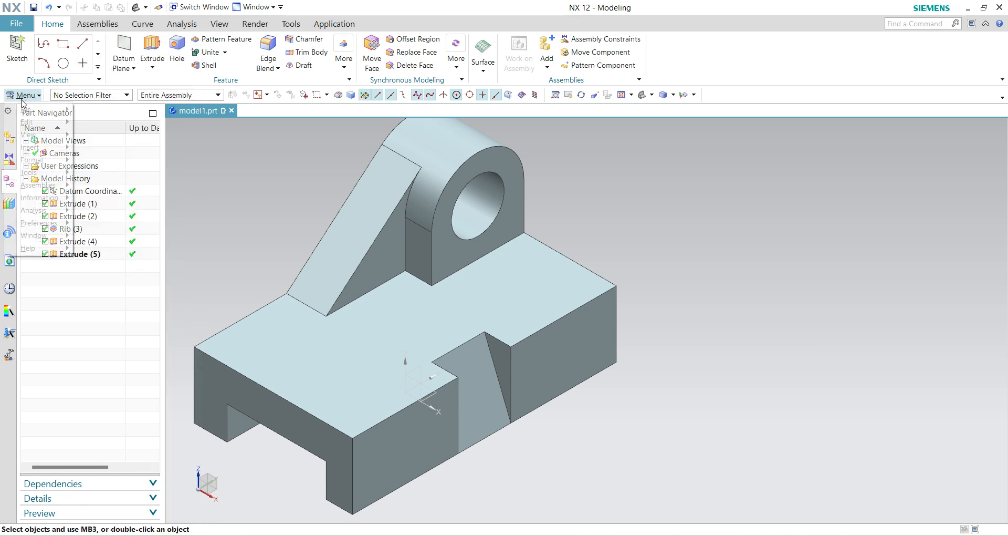
Start Assign Material and choose Aluminum_6061 from the library materials
click(25, 96)
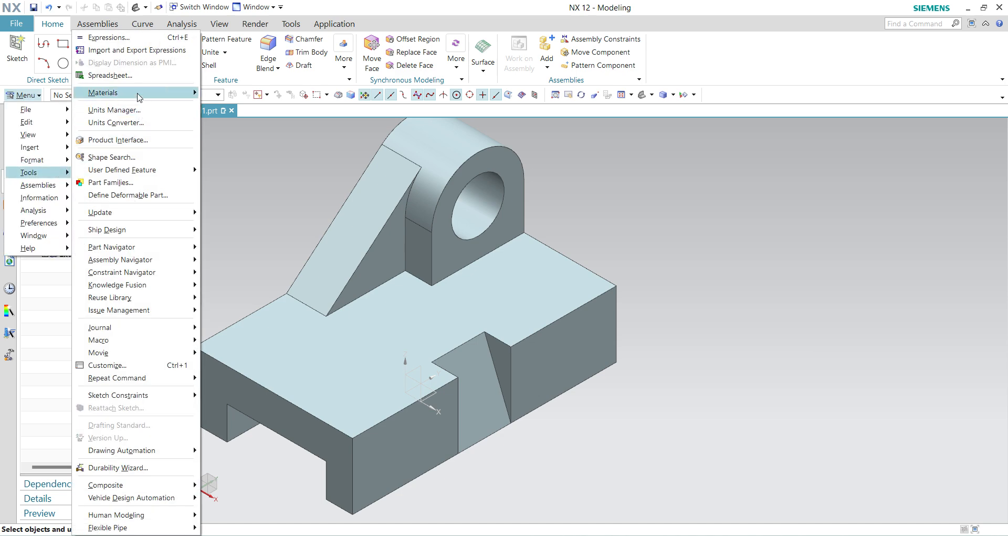
mouse_move(131, 92)
click(237, 92)
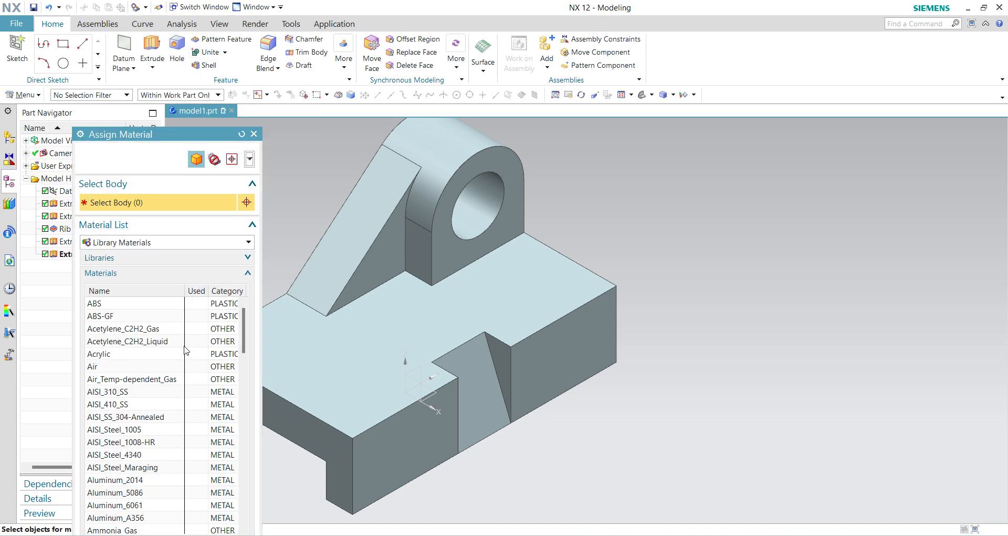
scroll(154, 403, down, 13)
scroll(152, 402, down, 10)
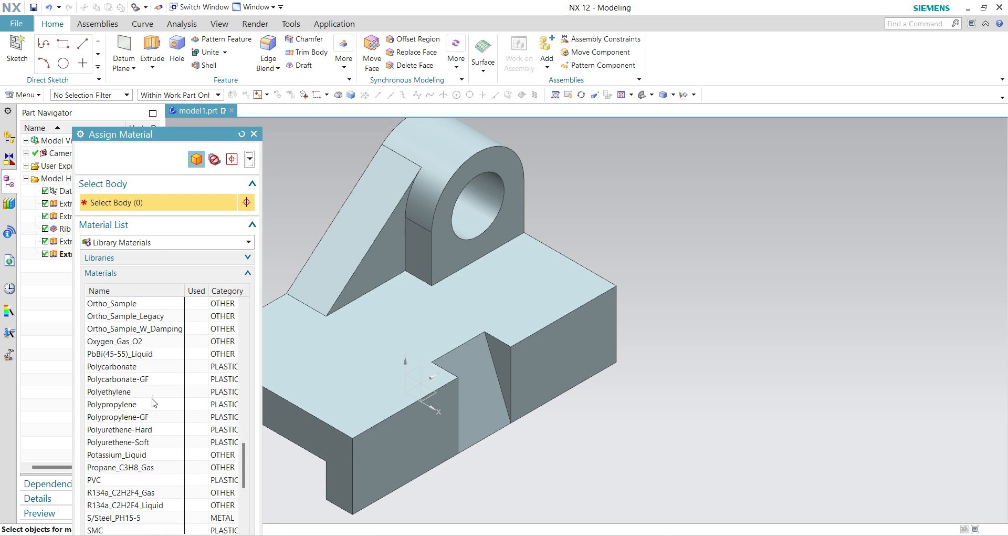
scroll(142, 400, up, 1)
scroll(143, 400, up, 20)
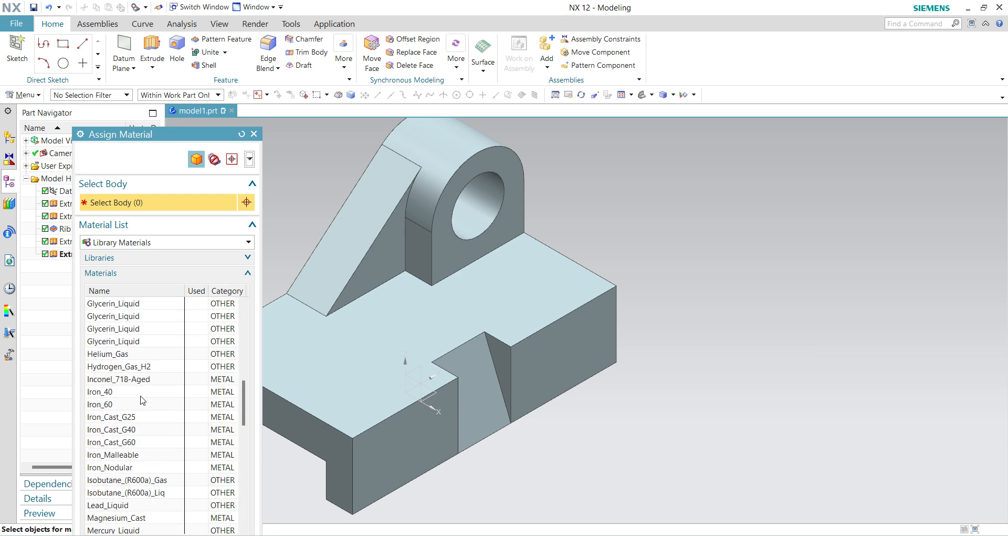
scroll(146, 401, down, 4)
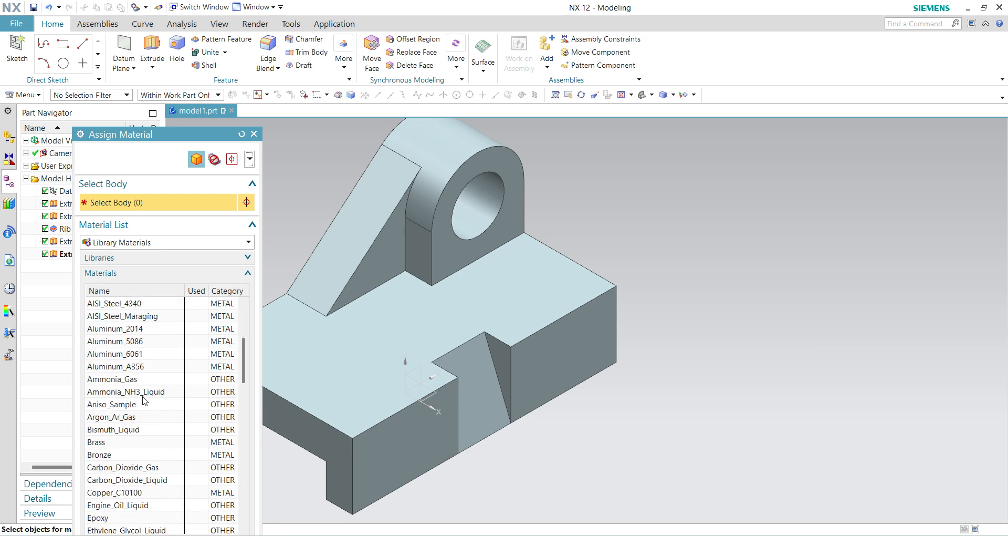
click(147, 356)
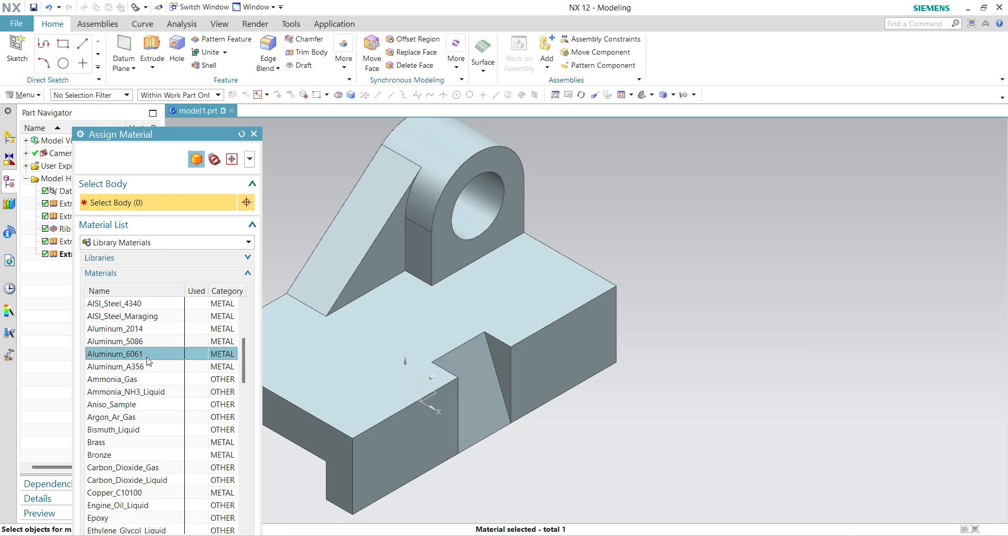
Select the bracket's solid body and confirm the assignment of the chosen library material
scroll(148, 361, down, 18)
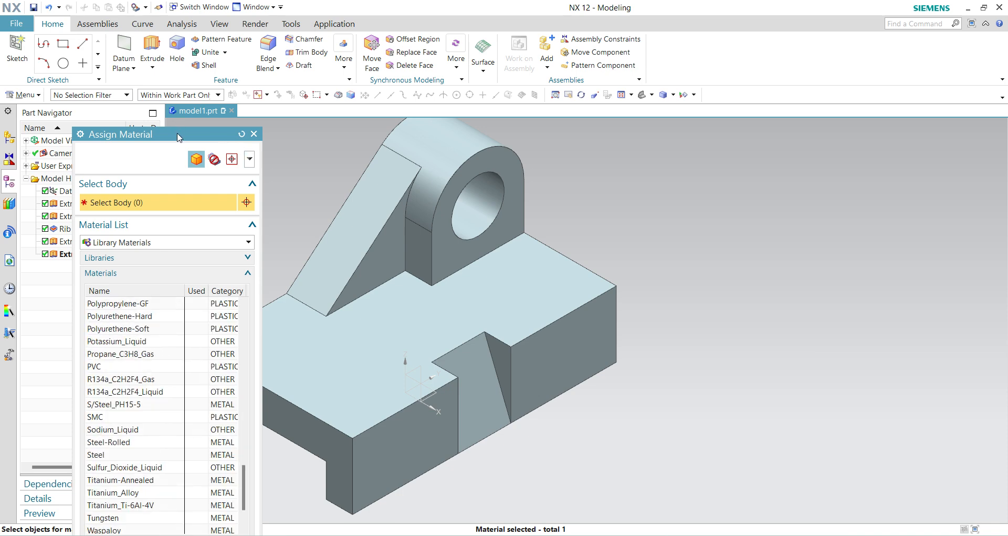
drag(179, 137, 187, 51)
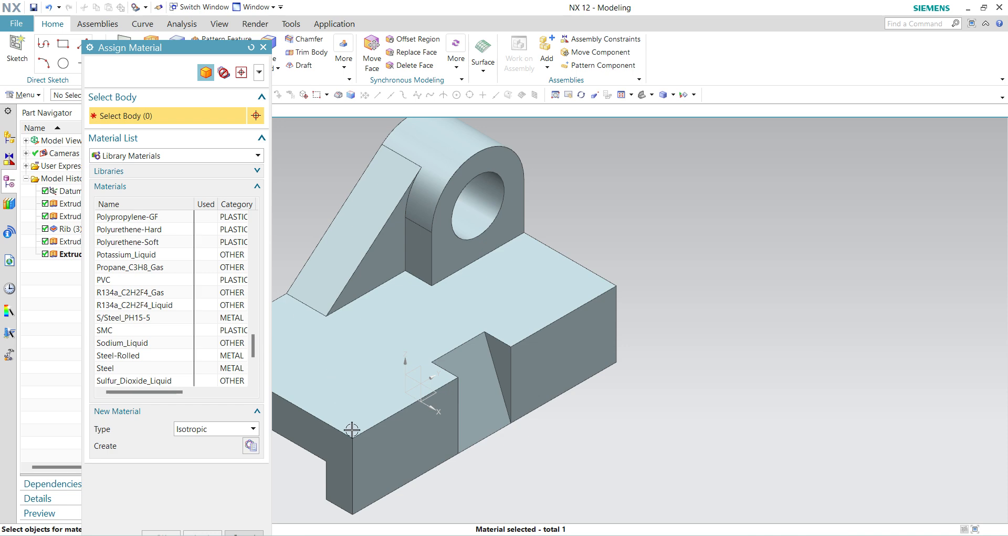
drag(200, 50, 168, 7)
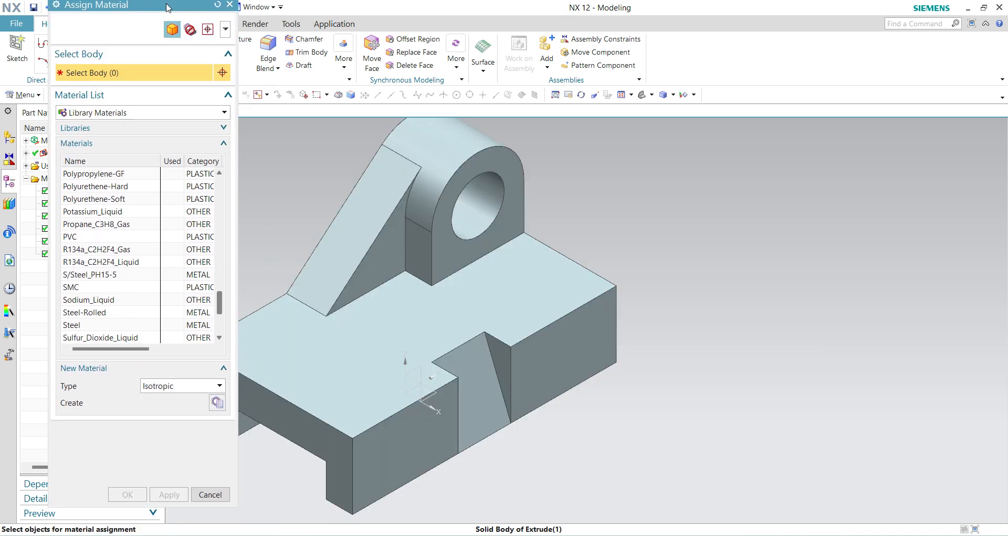
click(354, 442)
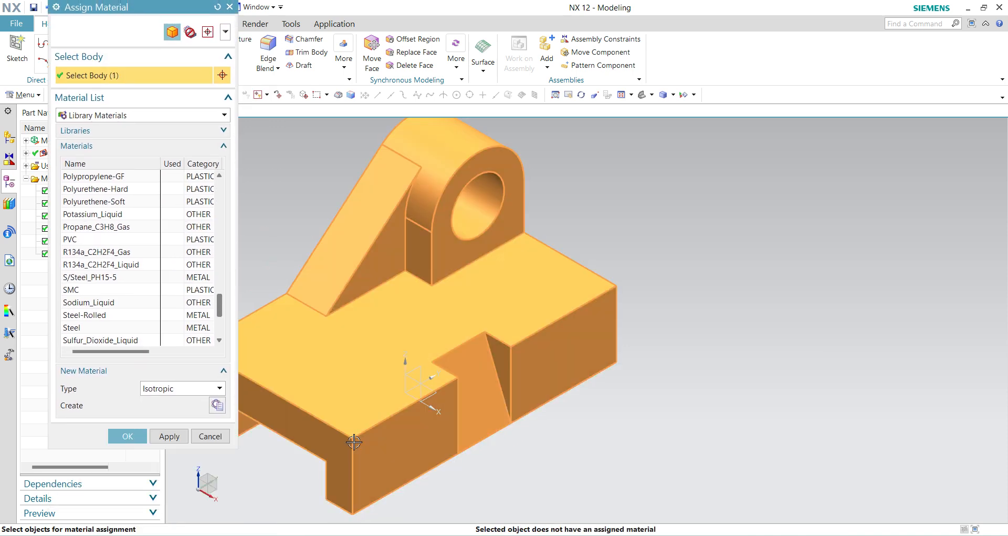
click(128, 436)
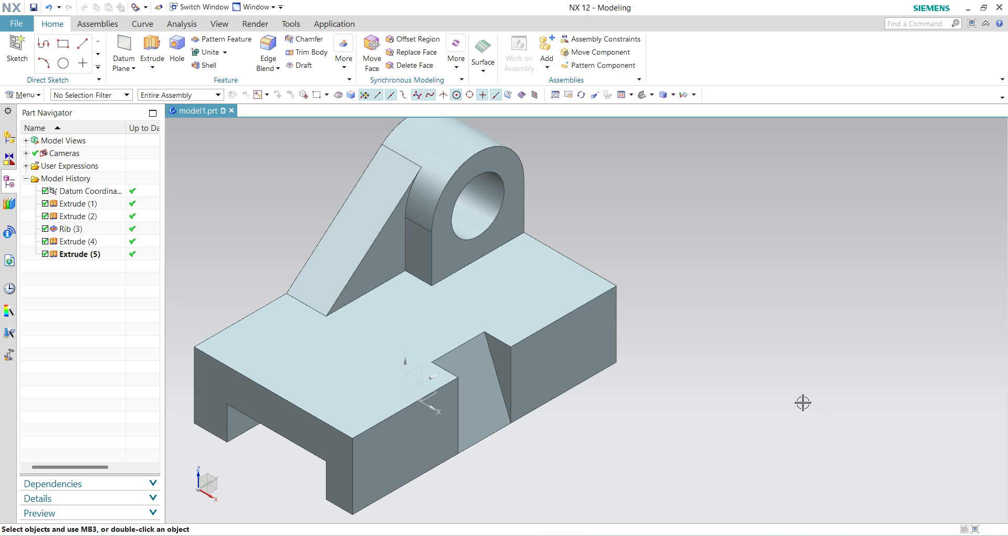
Edit the object display of the bracket's solid body, setting its color to Pale Coral (ID 157) from the Neutral palette
click(36, 97)
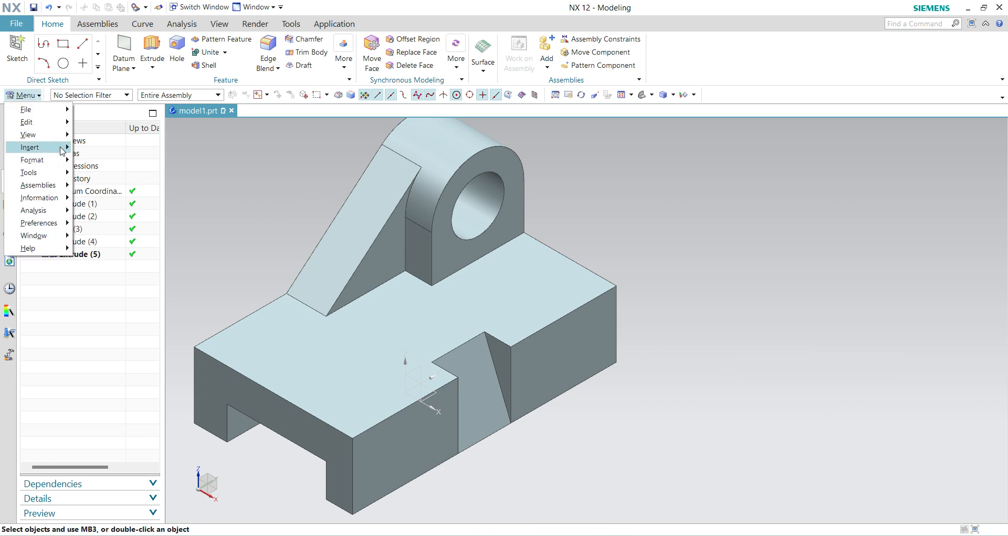
mouse_move(66, 124)
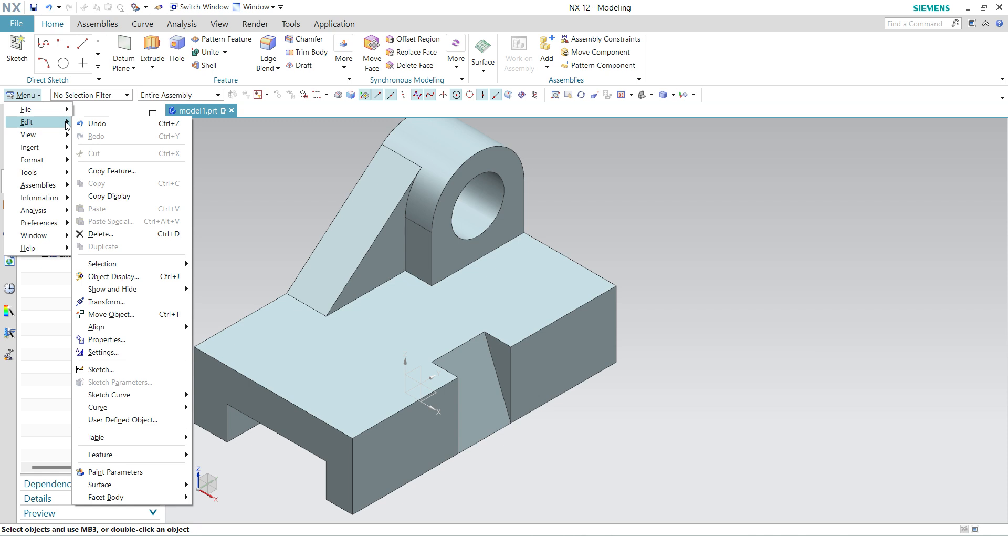
click(113, 276)
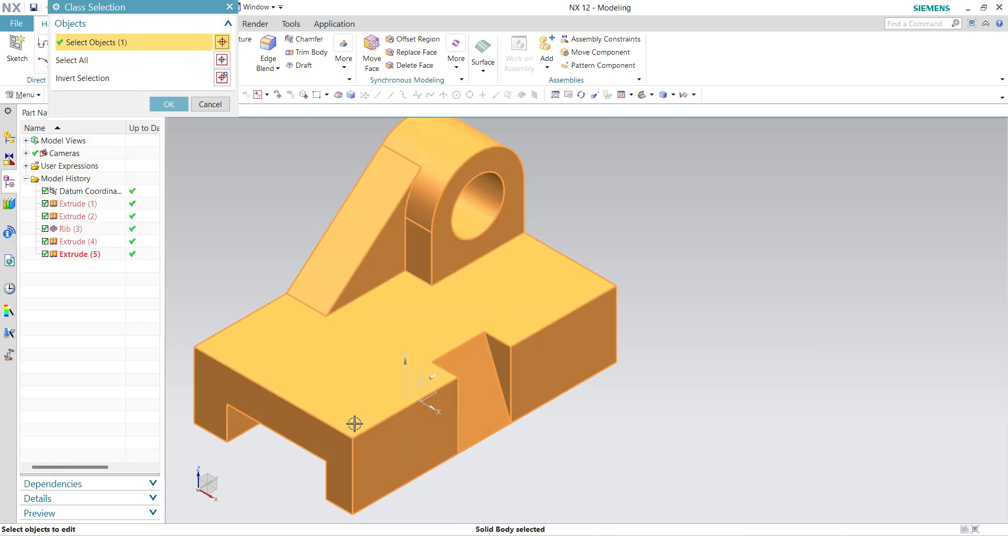
click(169, 104)
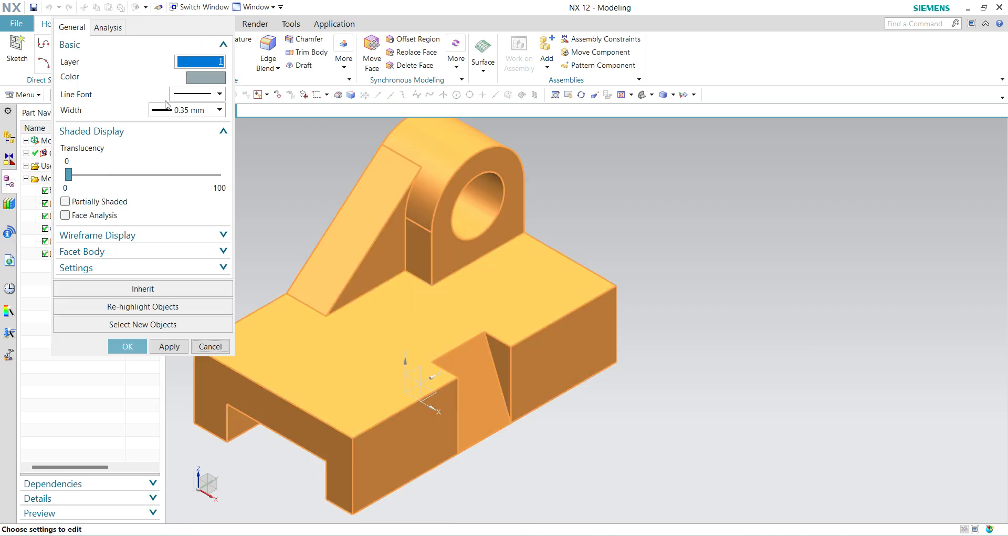
click(206, 78)
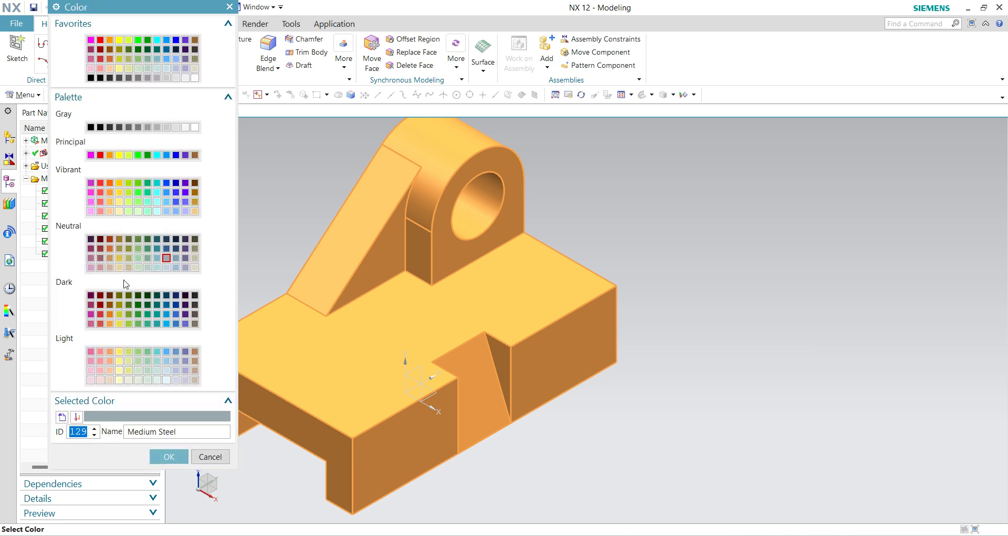
click(157, 127)
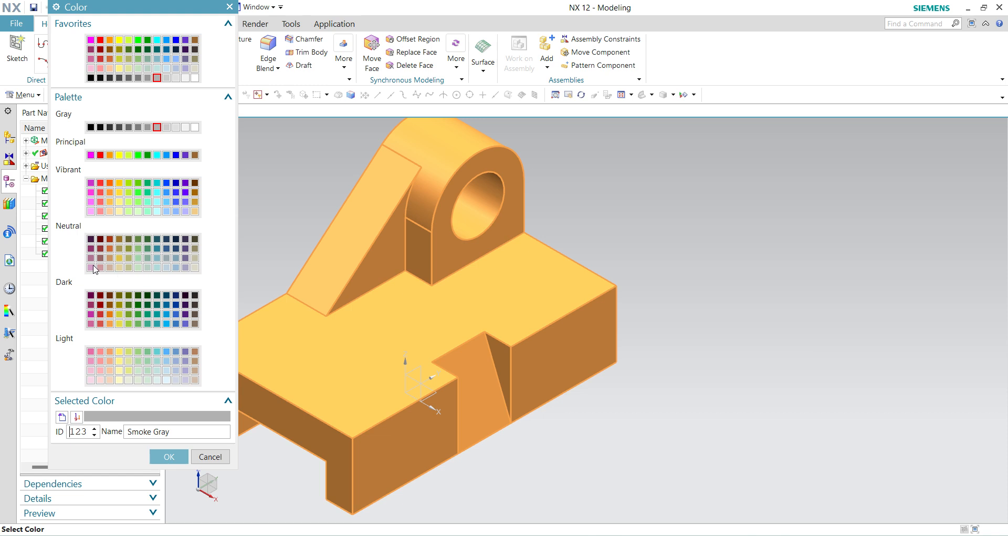
click(92, 268)
click(101, 267)
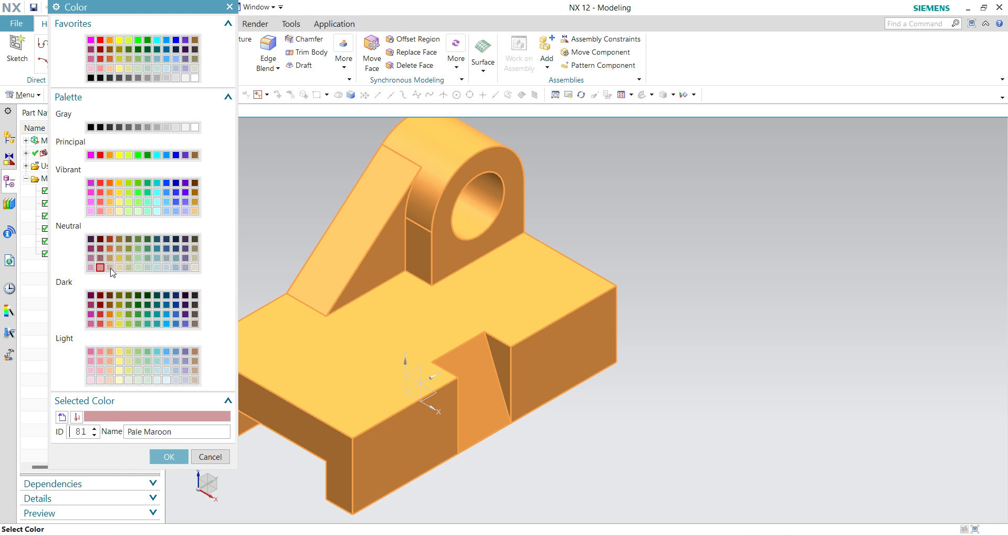
click(110, 268)
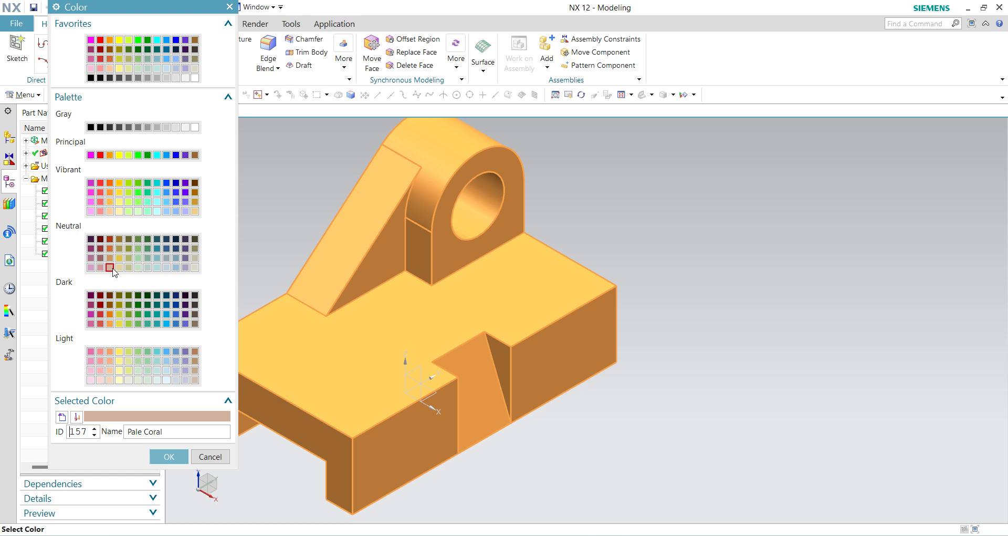
click(168, 456)
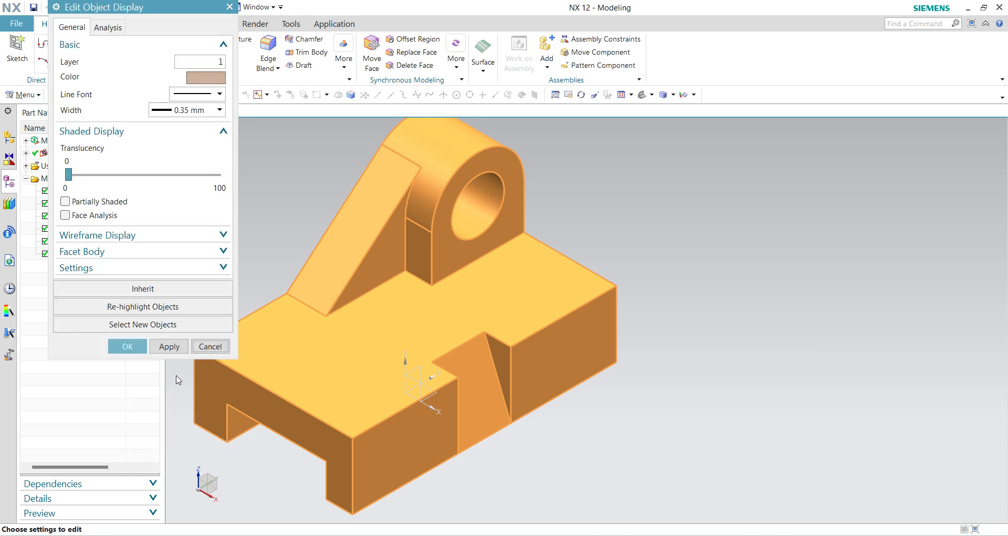
click(140, 347)
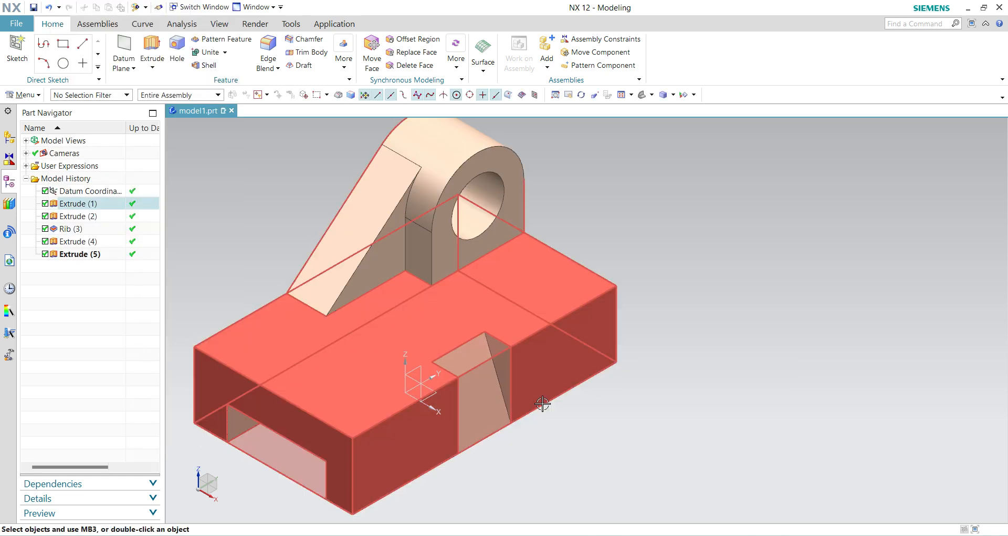